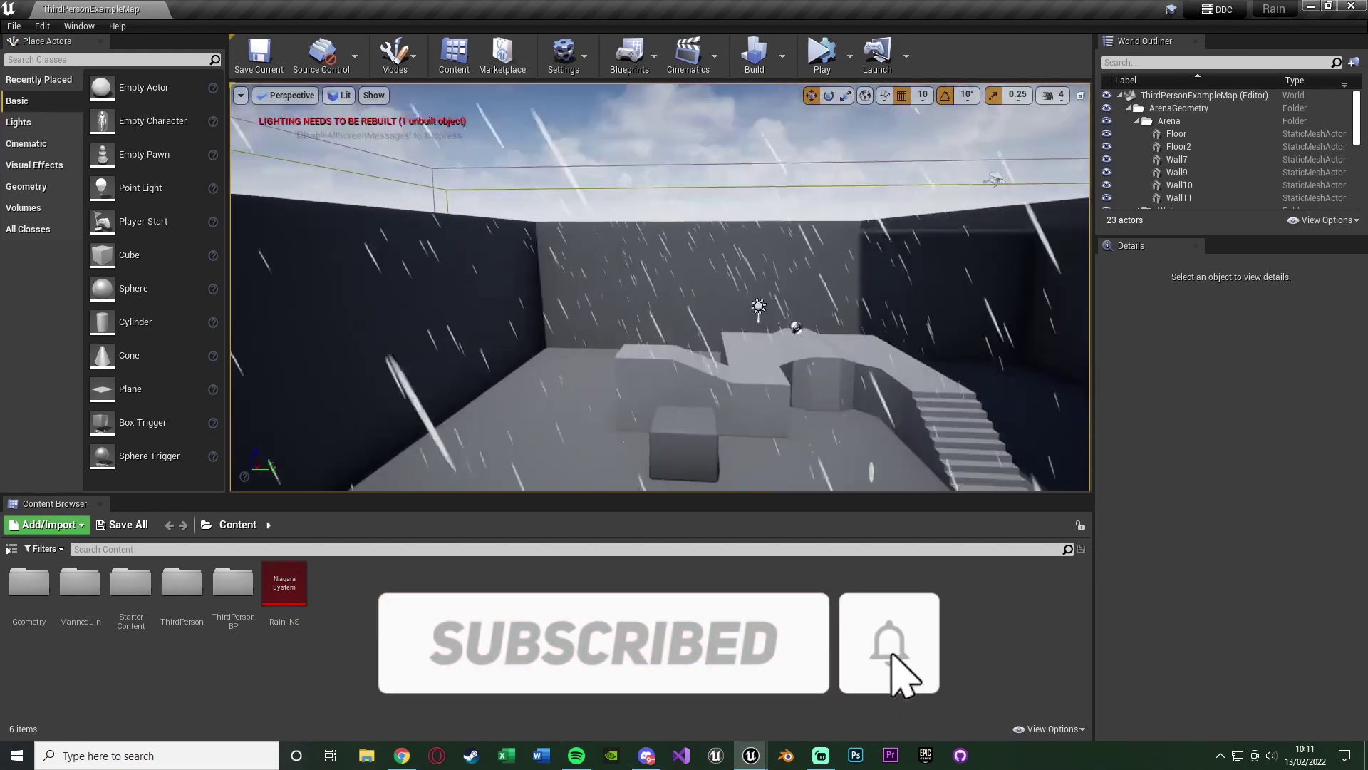
- Look over the existing rain effect from several viewpoints around the arena in the level viewport
right_click_drag(660, 287, 848, 356)
key("w")
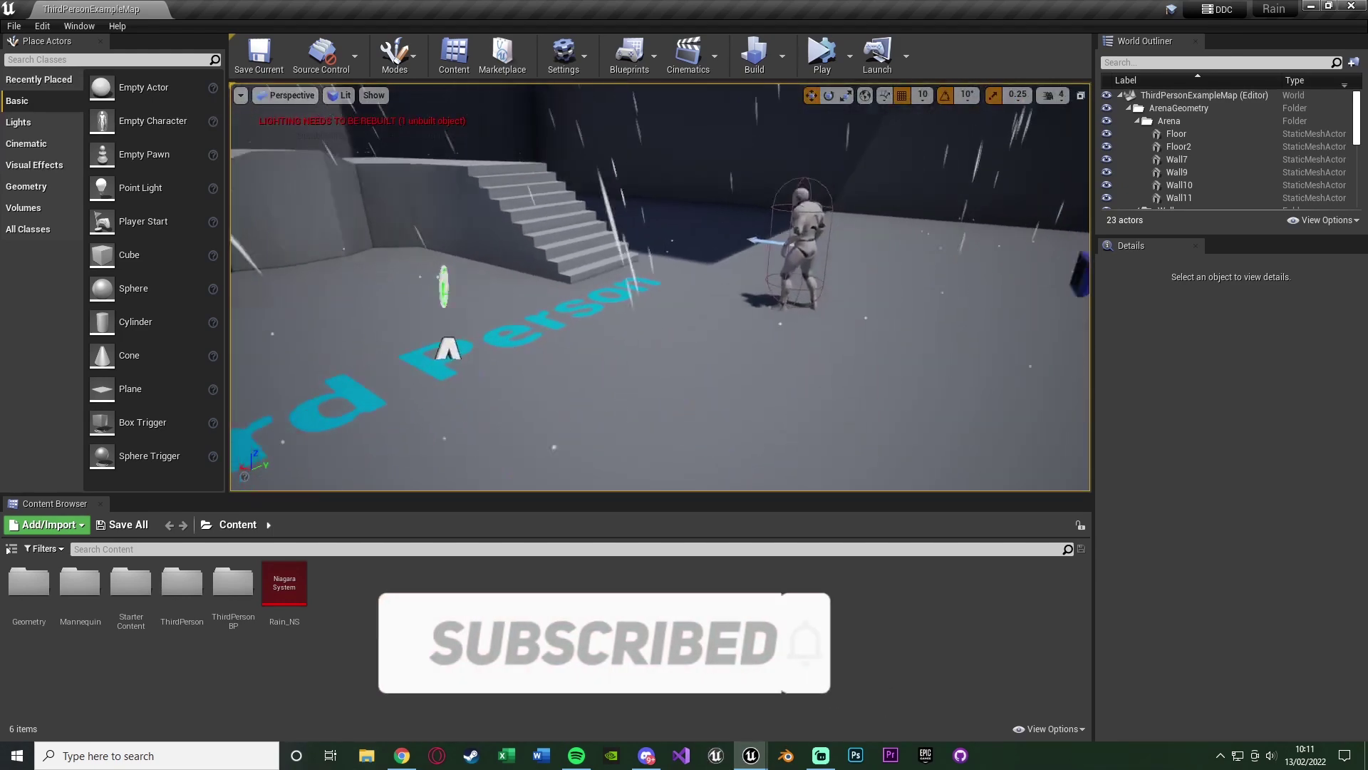
right_click_drag(659, 136, 816, 151)
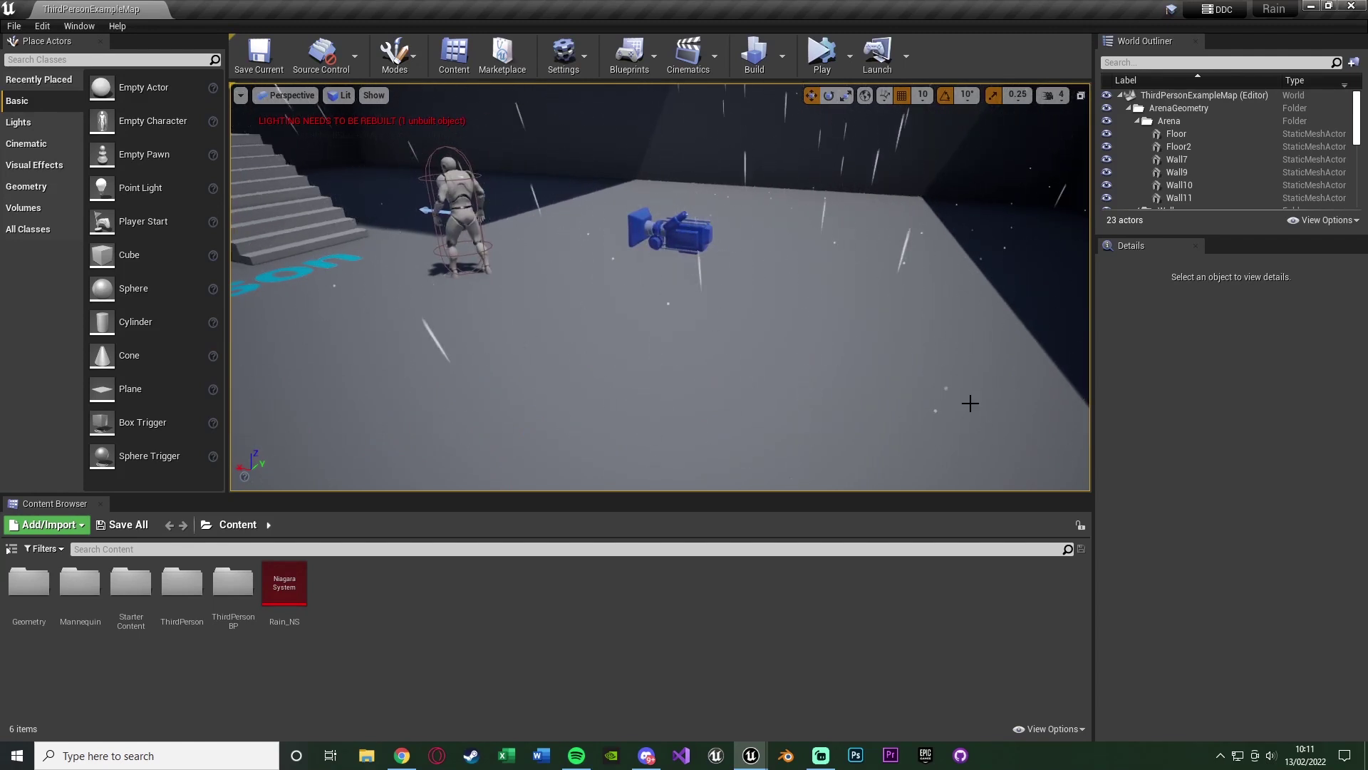
key("s")
mouse_move(707, 307)
right_mouse_down()
mouse_move(493, 313)
mouse_move(707, 308)
right_mouse_up()
key("d")
key("w")
key("a")
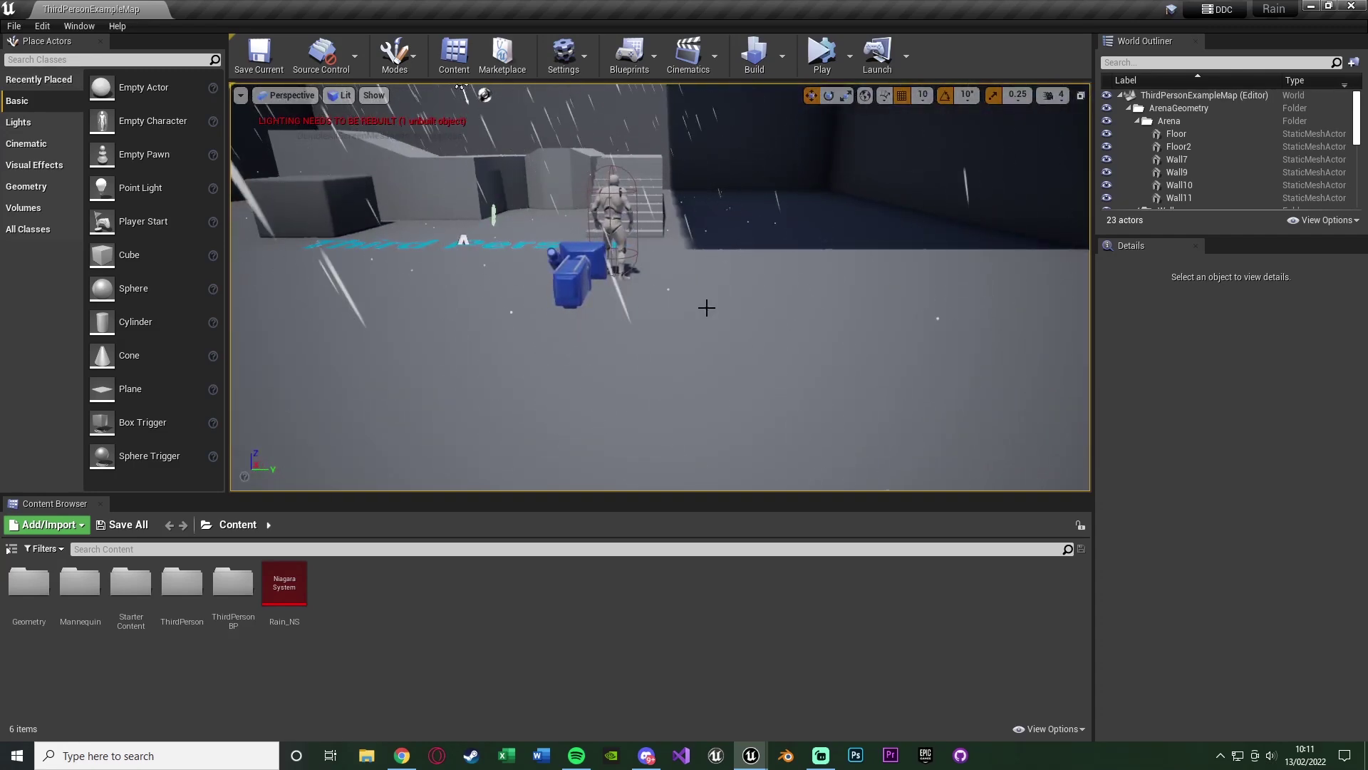
right_click_drag(707, 308, 707, 291)
key("a")
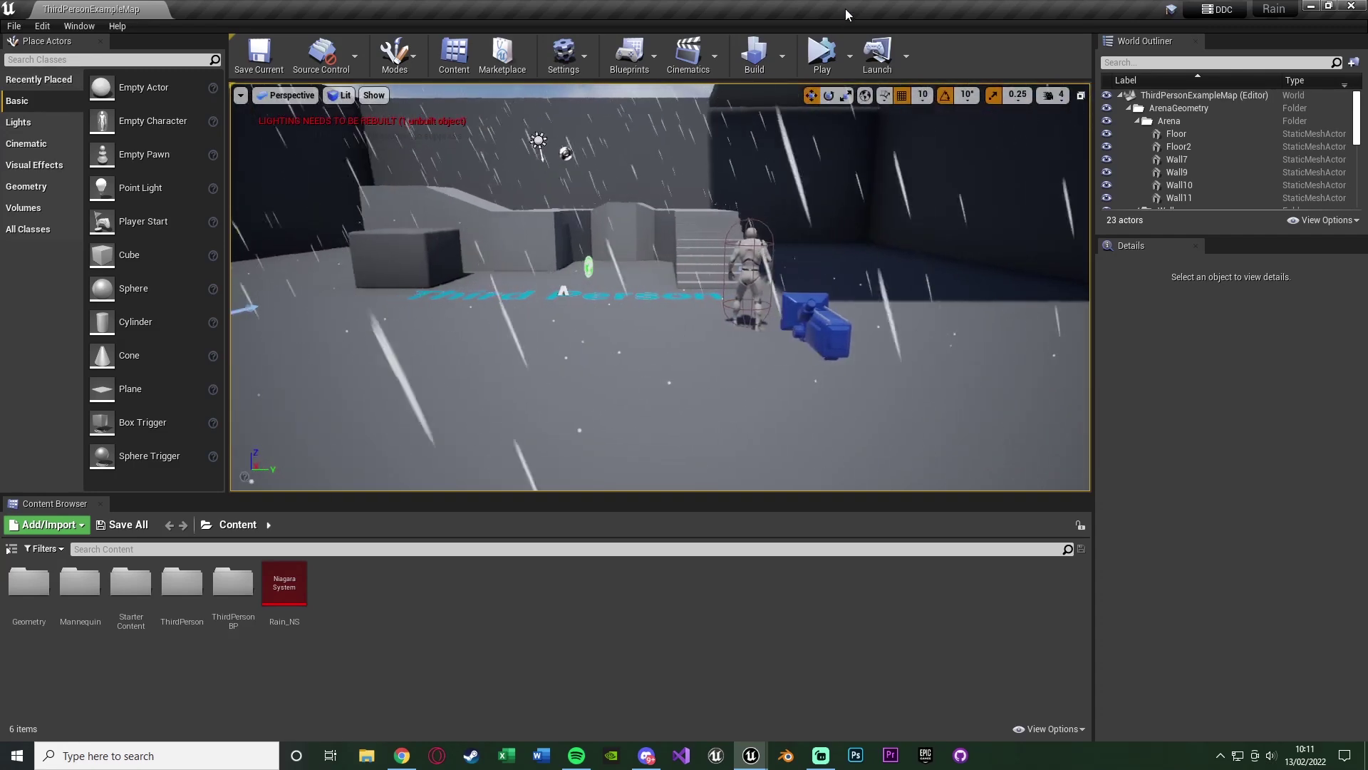
- Play the level in a new editor window (PIE)
left_click(852, 44)
left_click(904, 154)
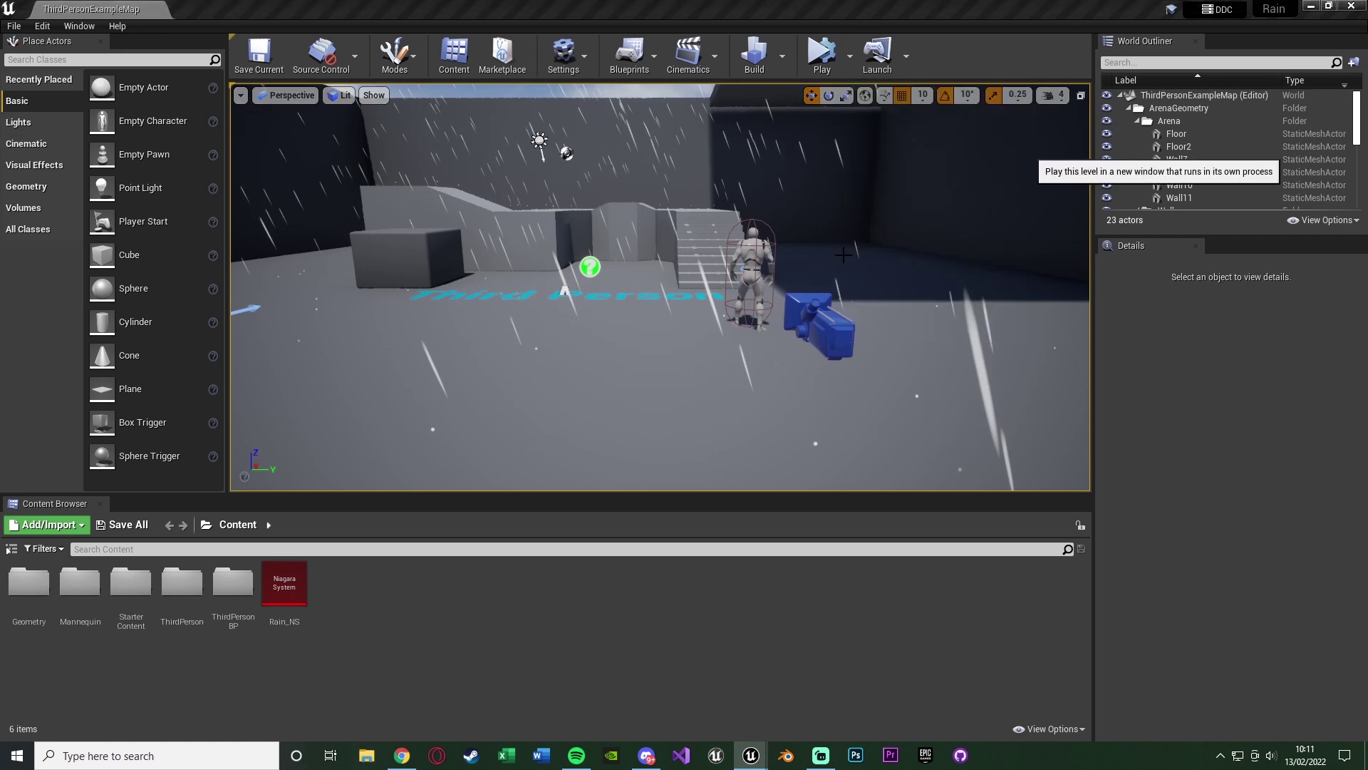
left_click(850, 63)
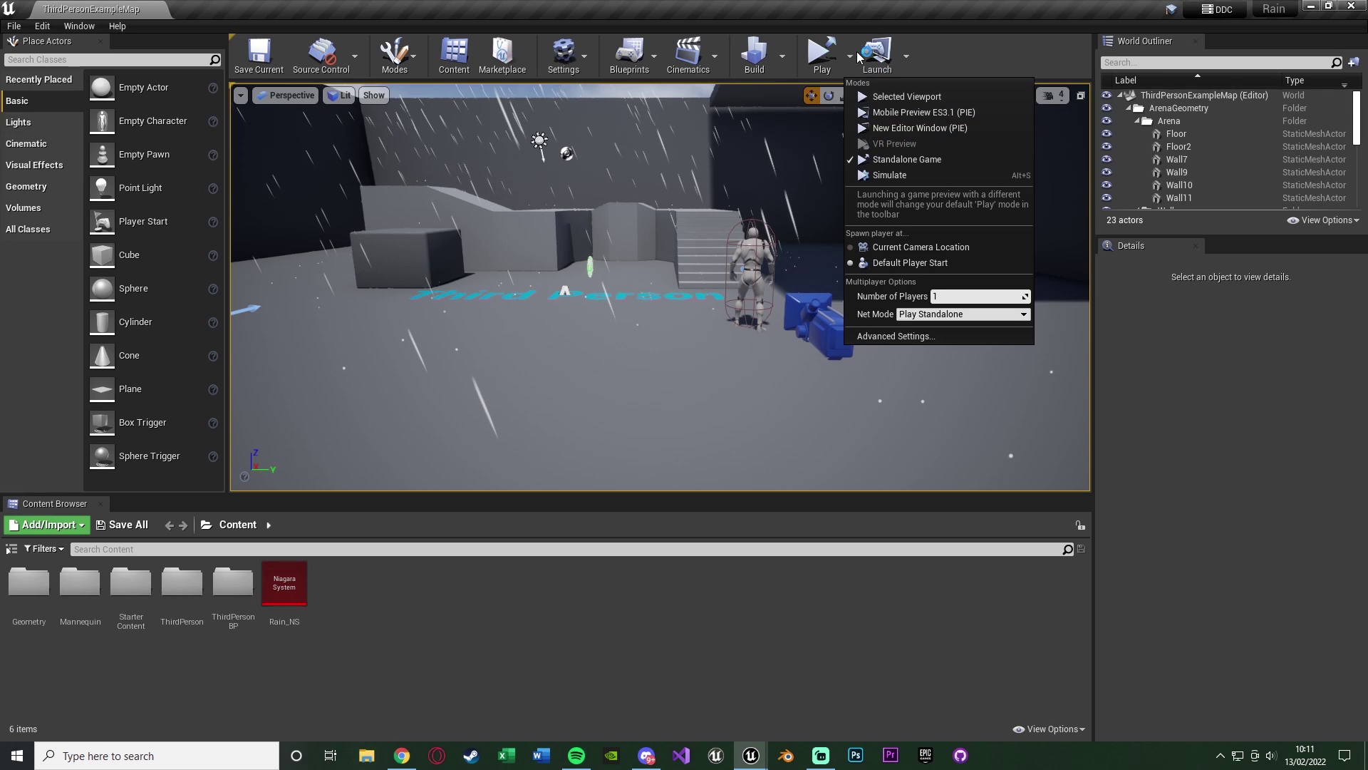
left_click(920, 128)
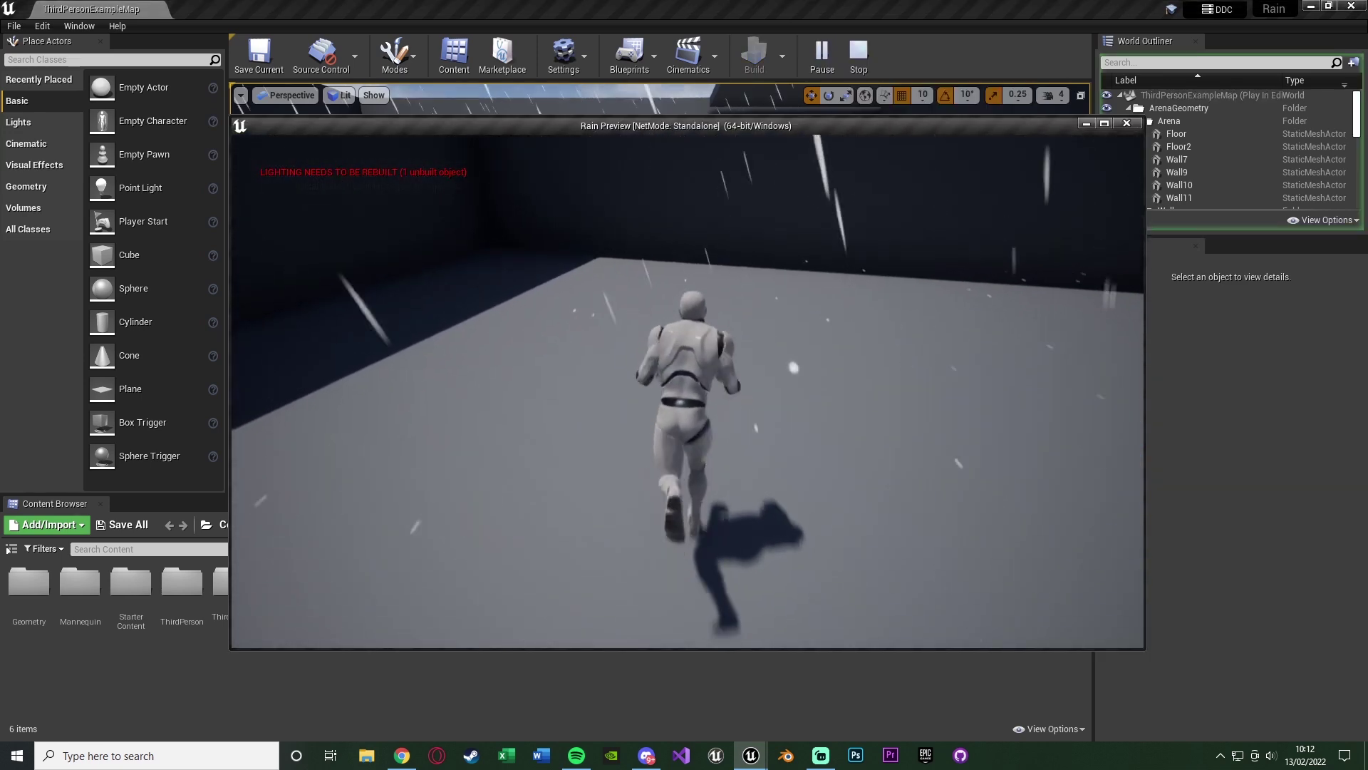
- Run the character through the open and roofed parts of the arena to check the rain, and end the play session
key("w")
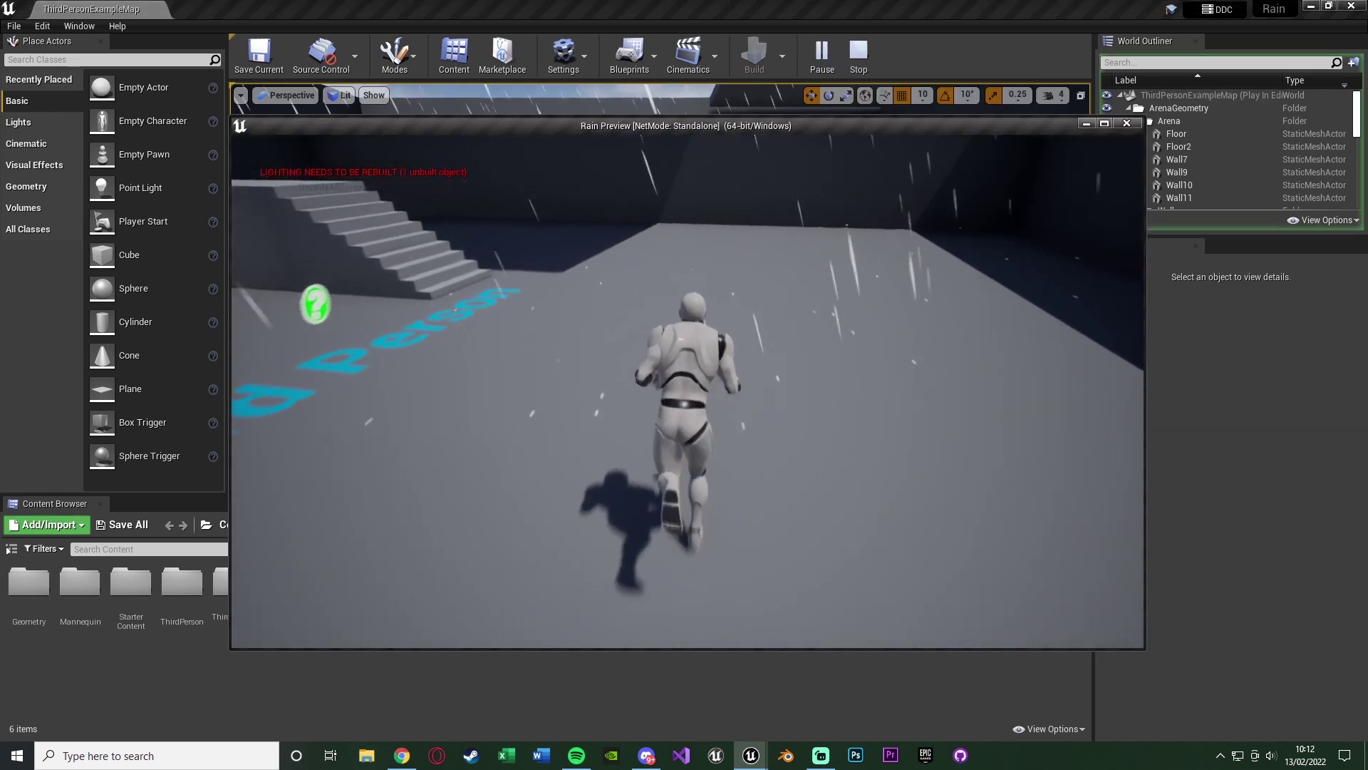
key("w")
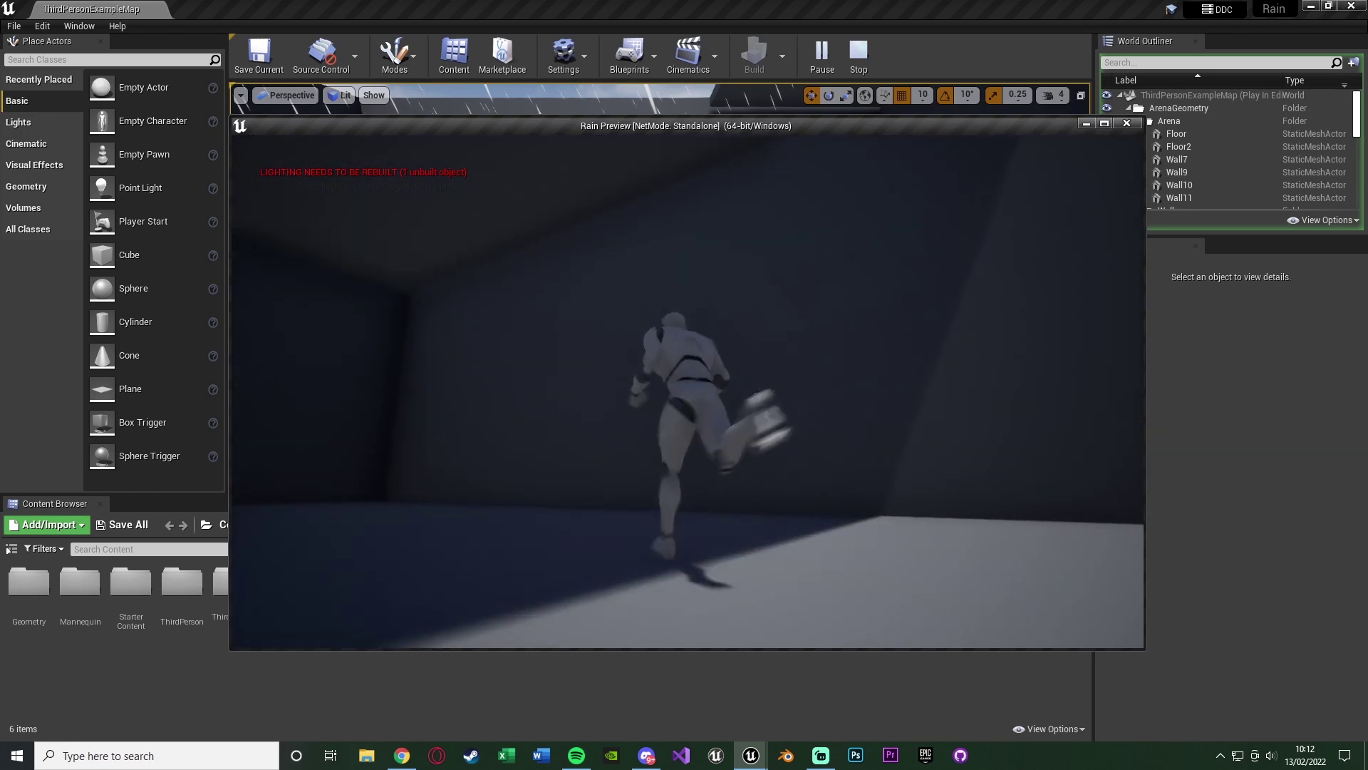
key("w")
key("d")
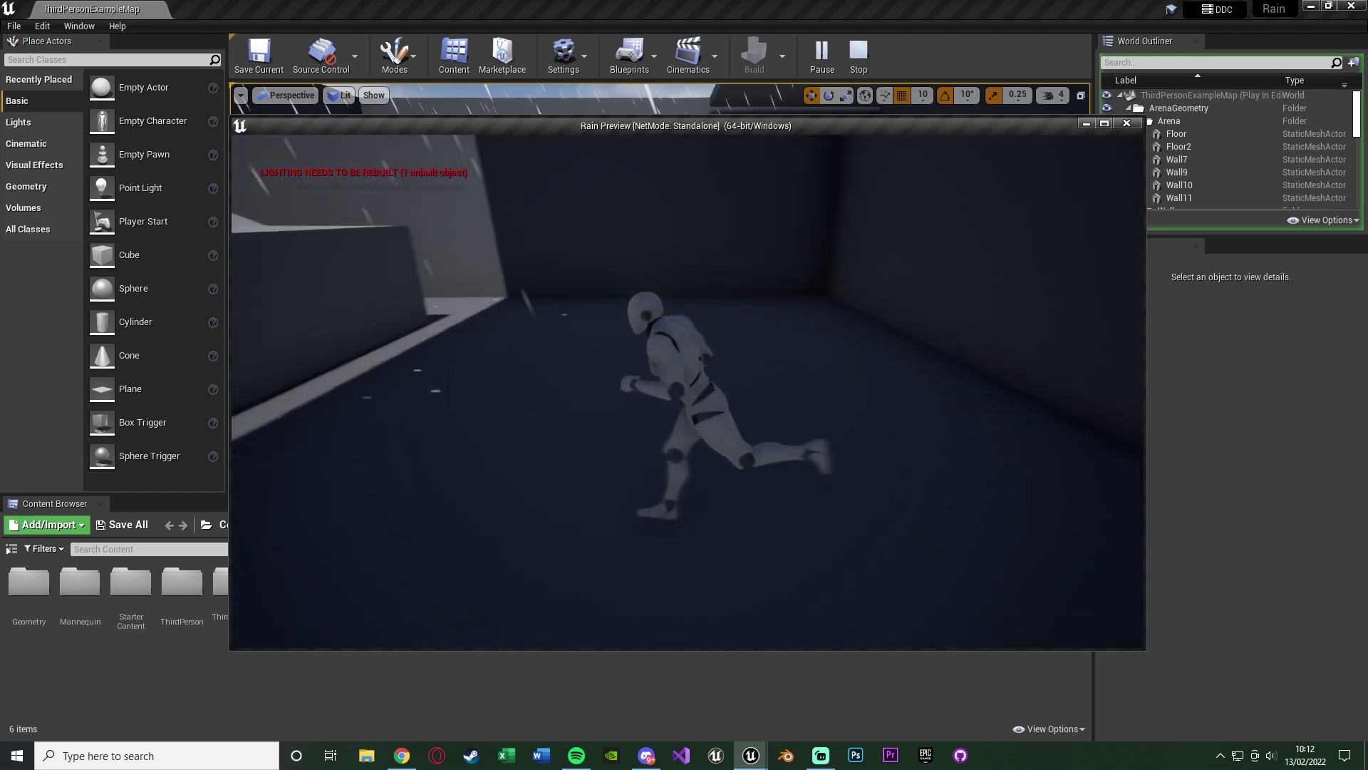
key("s")
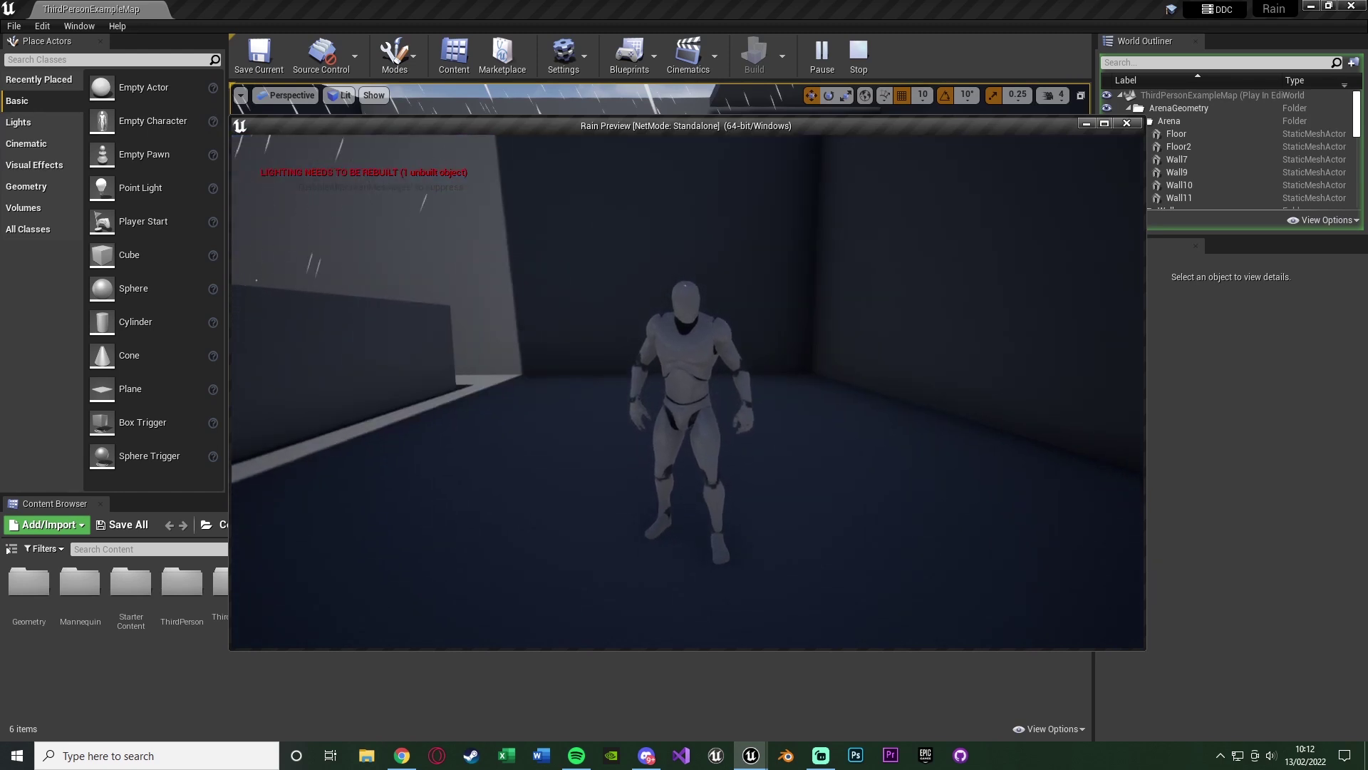
key("w")
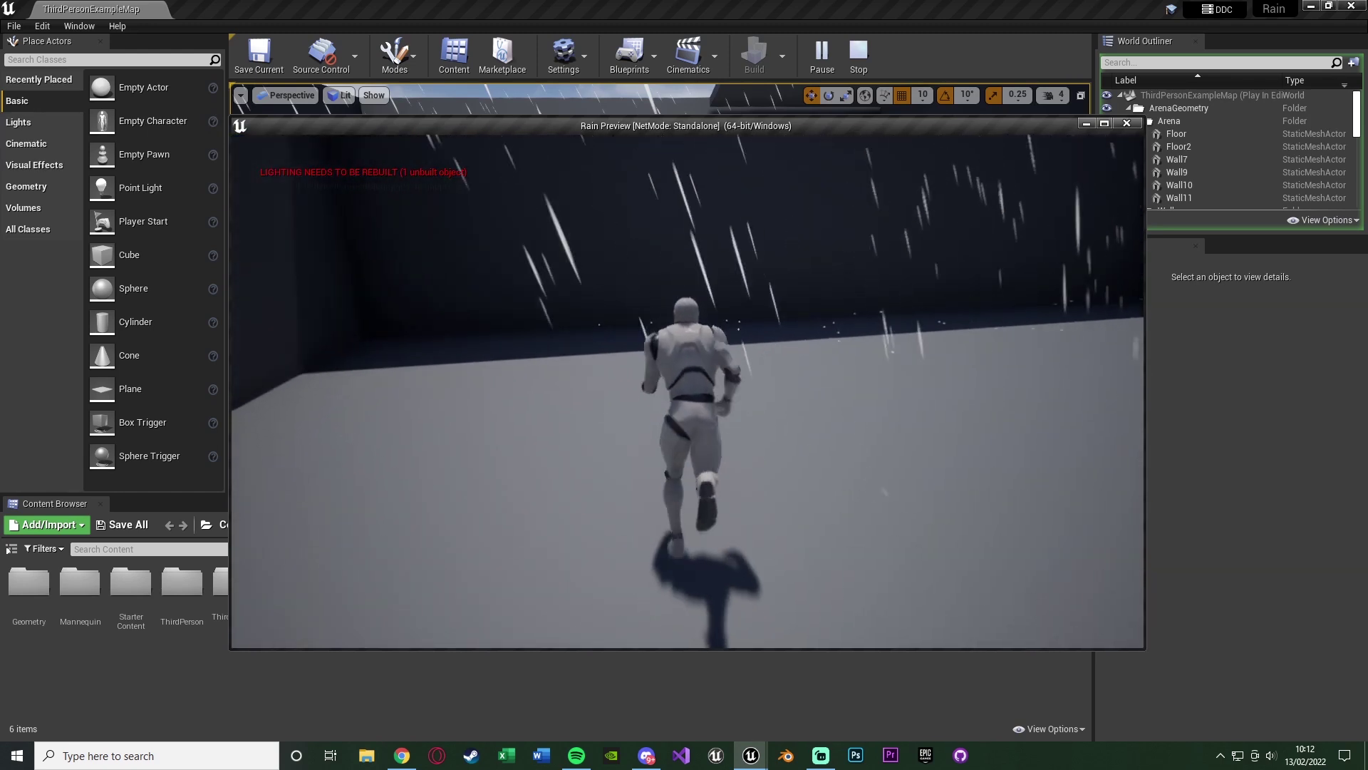
key("d")
key("s")
key("a")
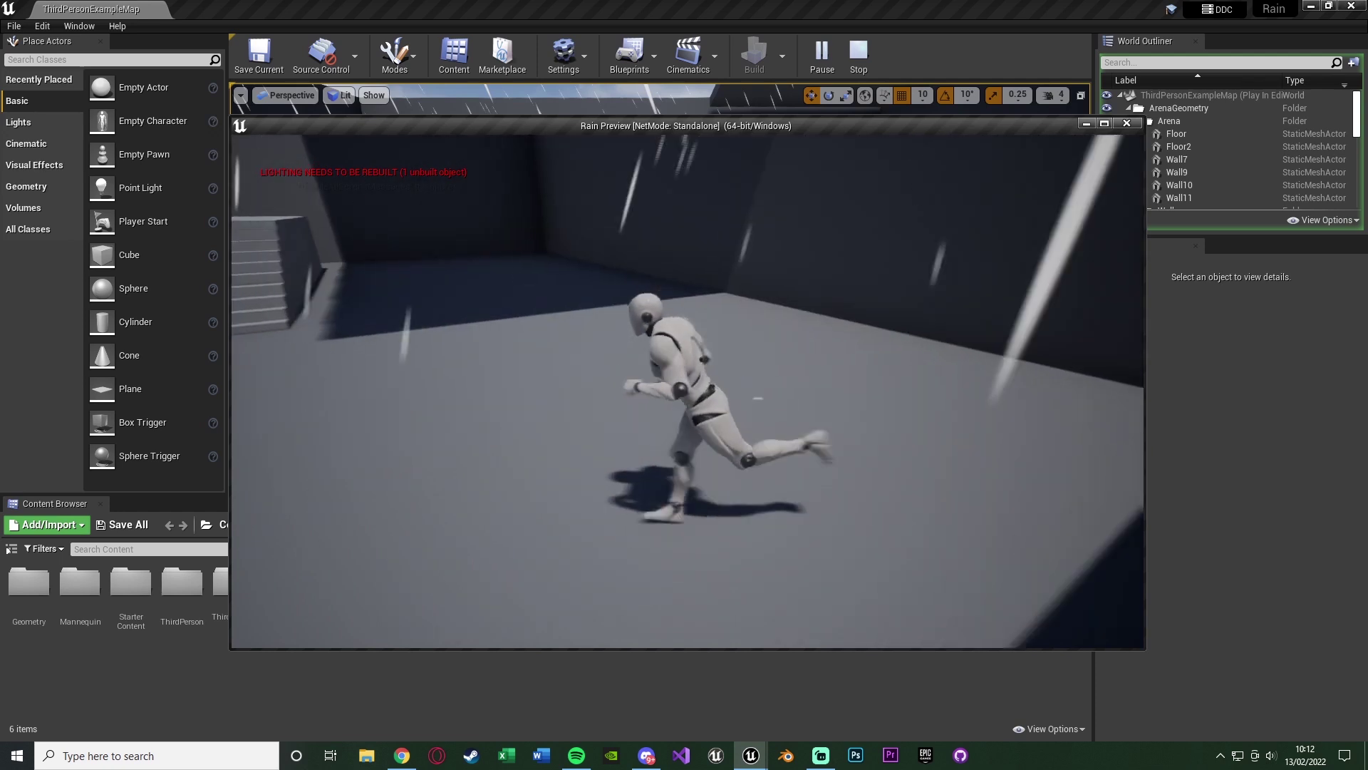
key("a")
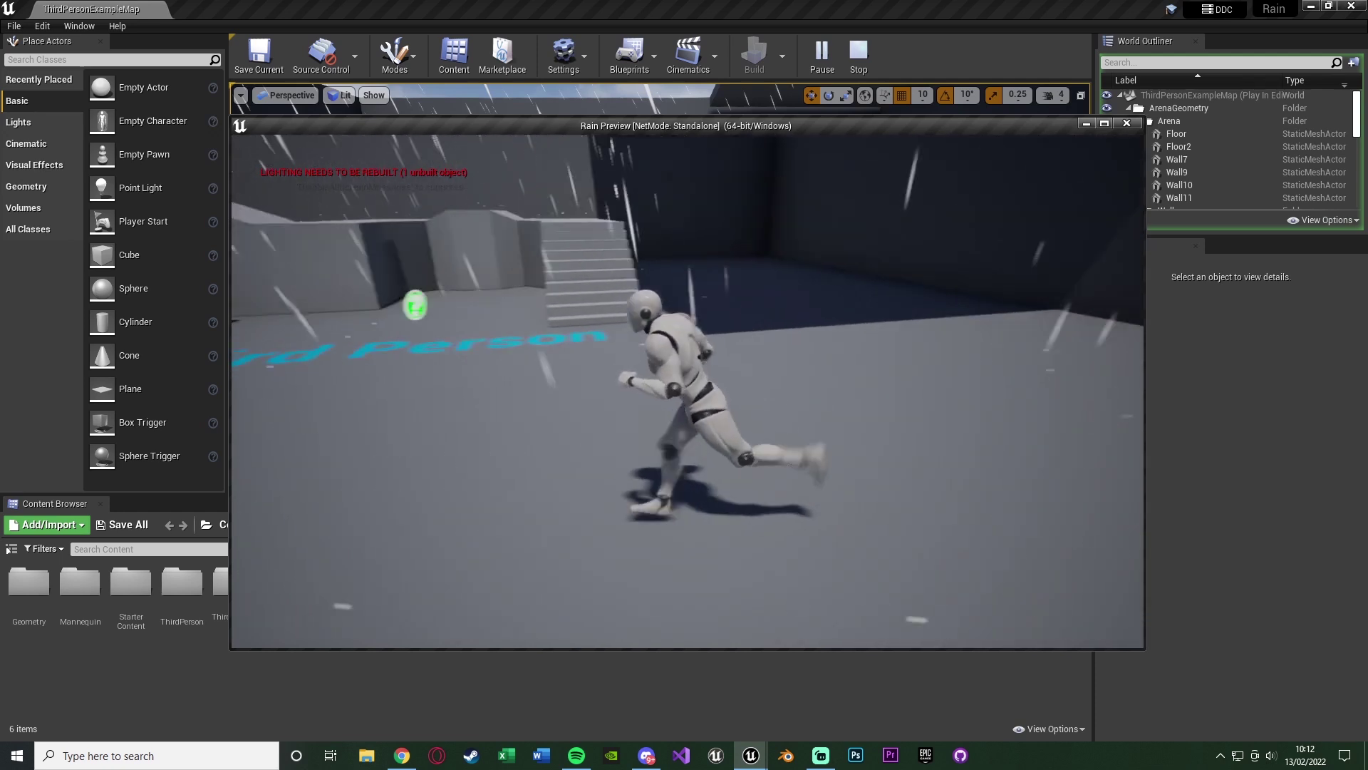
key("Escape")
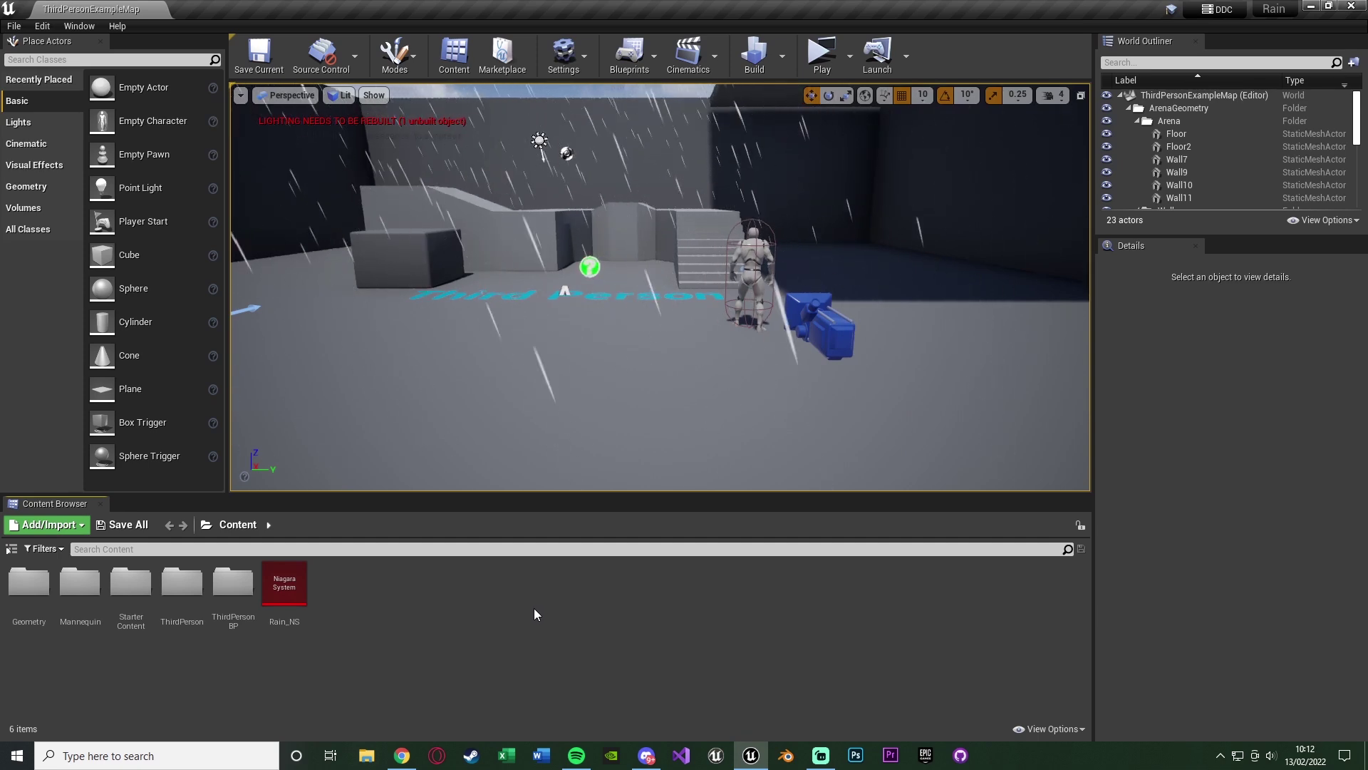
- Open the Rain_NS Niagara system and add a Hanging Particulates emitter beside the Fountain emitter
double_click(286, 599)
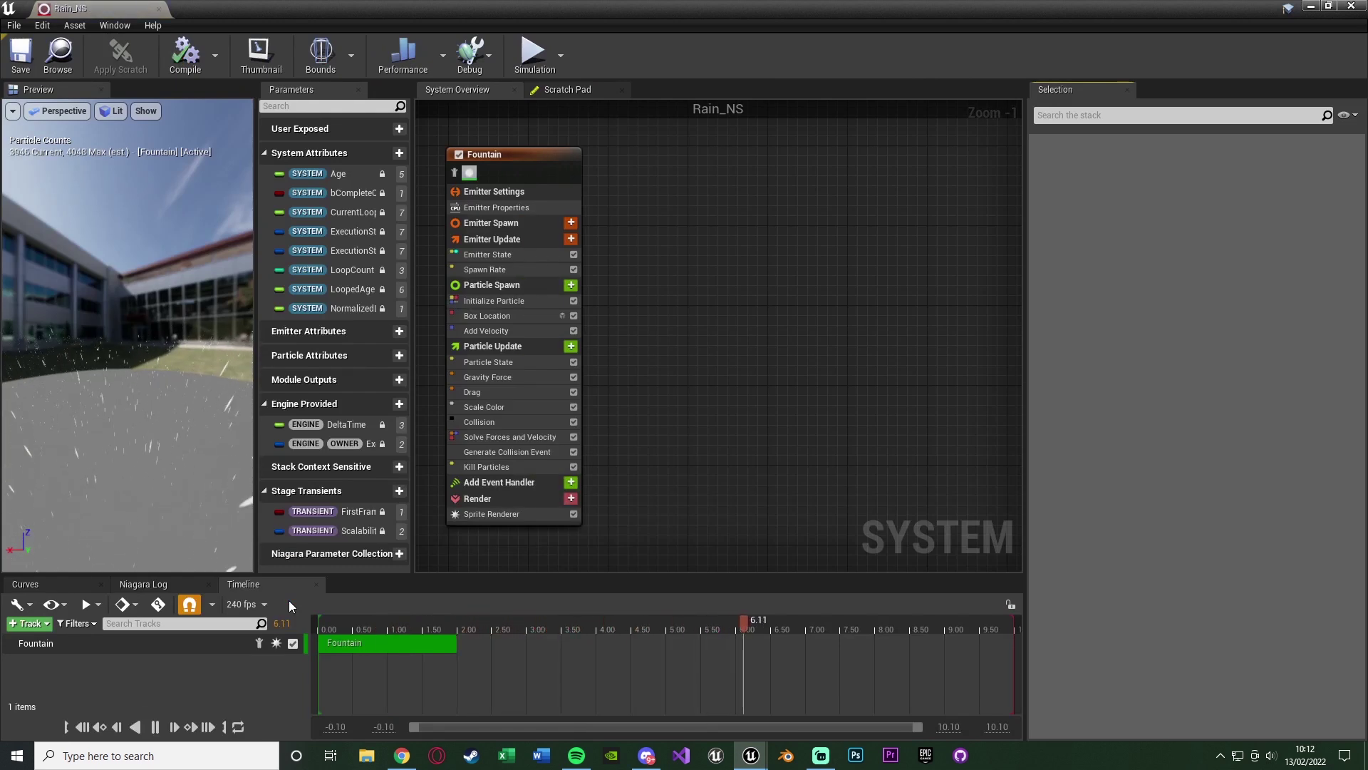
key("Home")
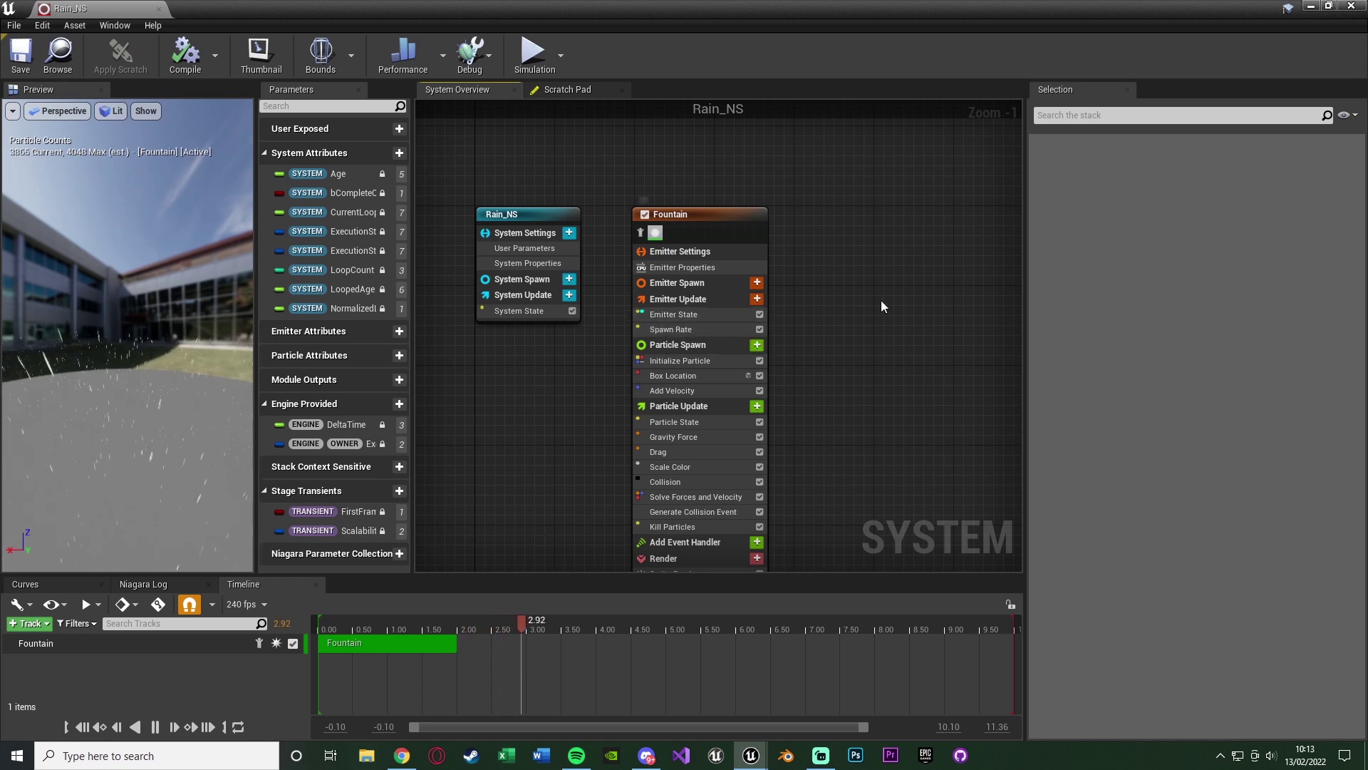
right_click_drag(881, 301, 712, 256)
right_click(694, 195)
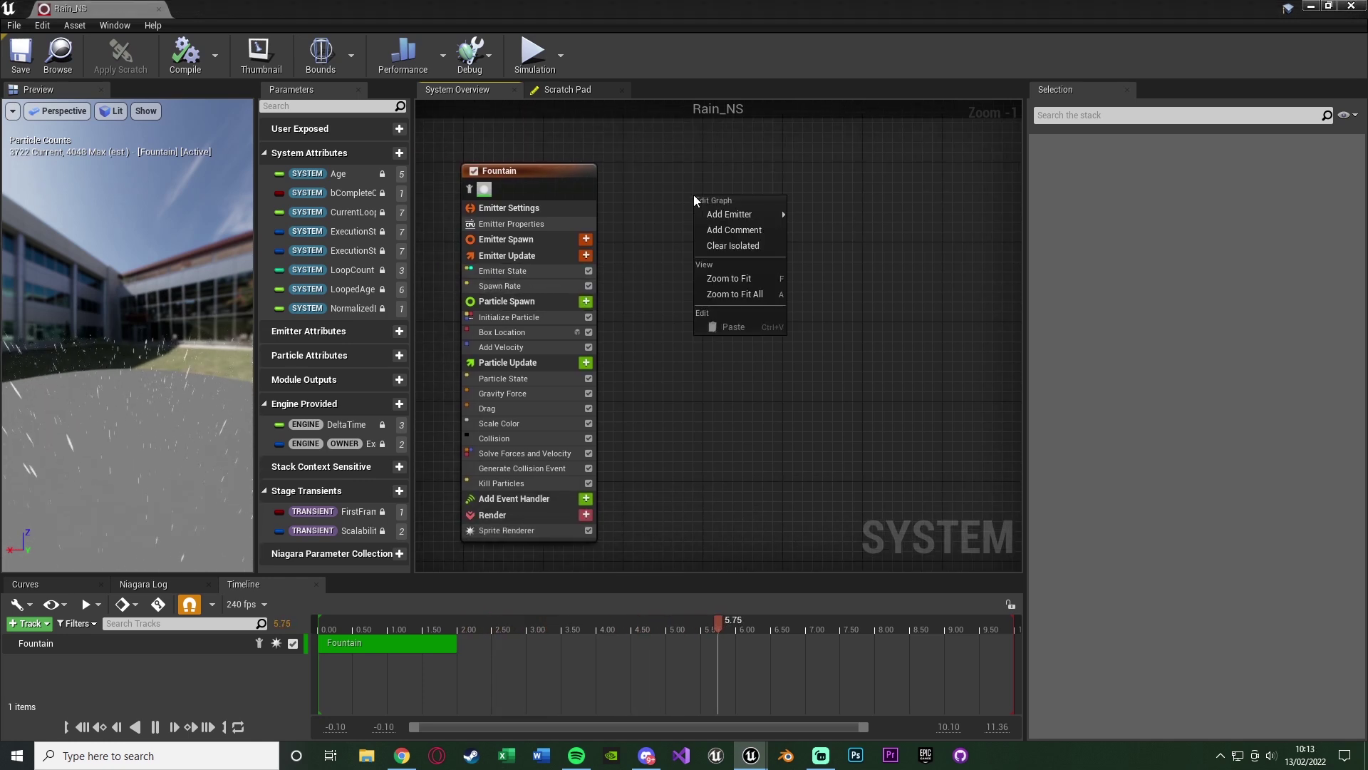
mouse_move(717, 212)
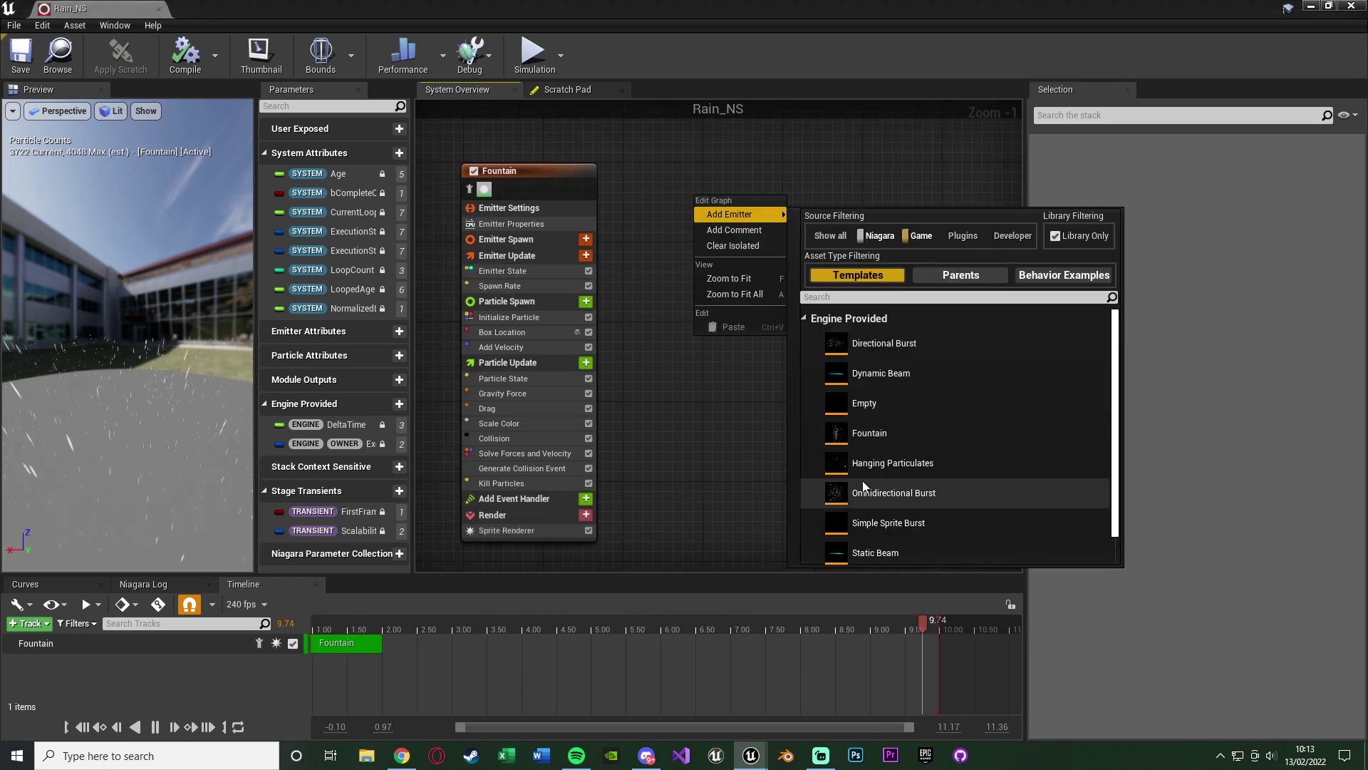
left_click(921, 464)
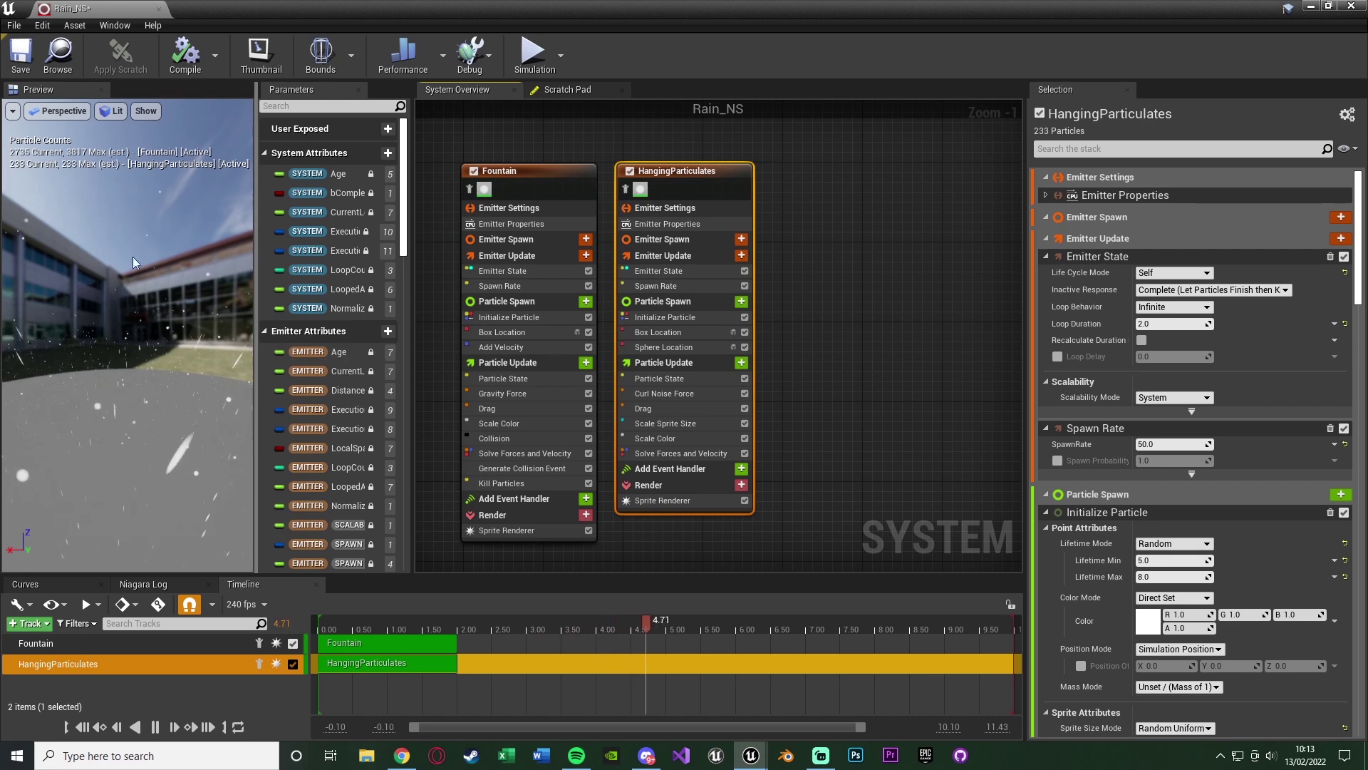
- Return to the level and examine where the hanging particles appear relative to the rain
left_click(1319, 6)
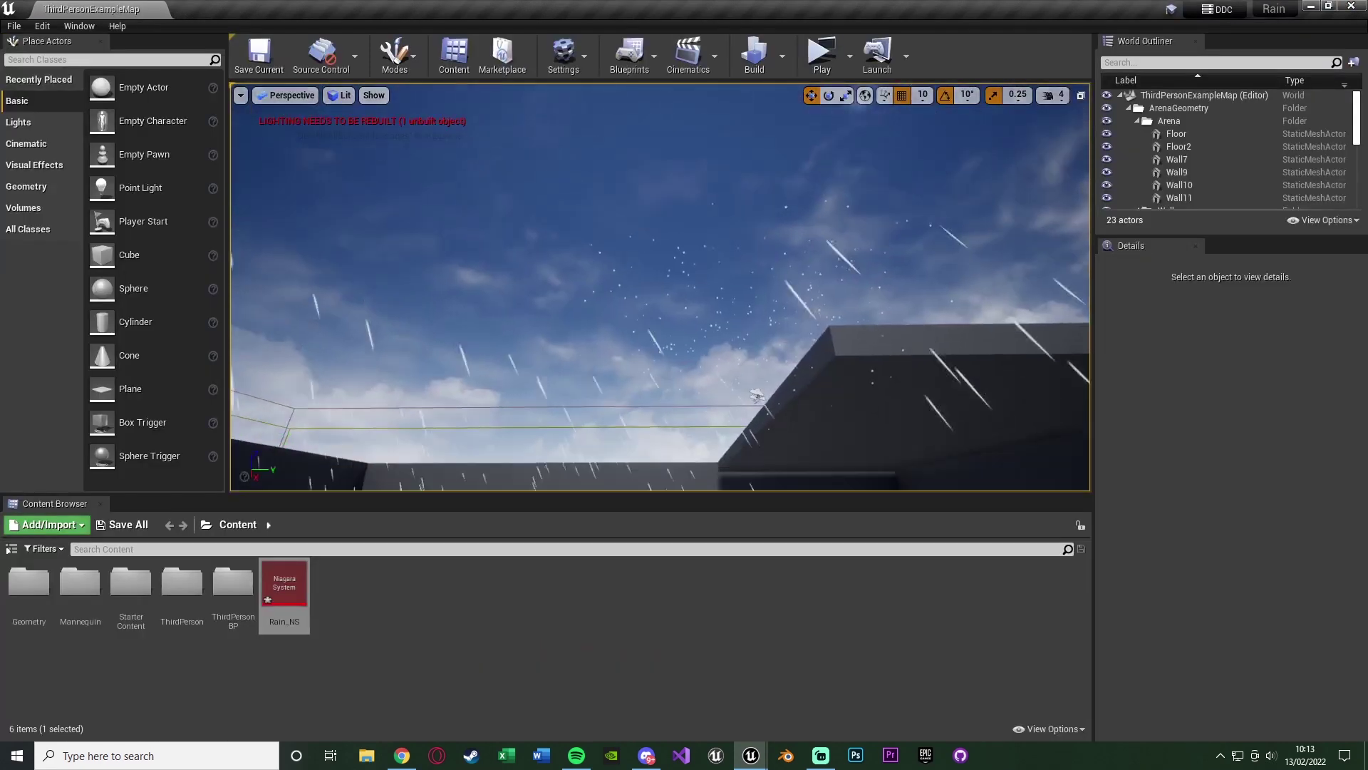
mouse_move(901, 95)
right_mouse_down()
mouse_move(926, 95)
mouse_move(920, 136)
mouse_move(902, 95)
right_mouse_up()
right_click(901, 95)
right_click_drag(709, 249, 709, 100)
key("Escape")
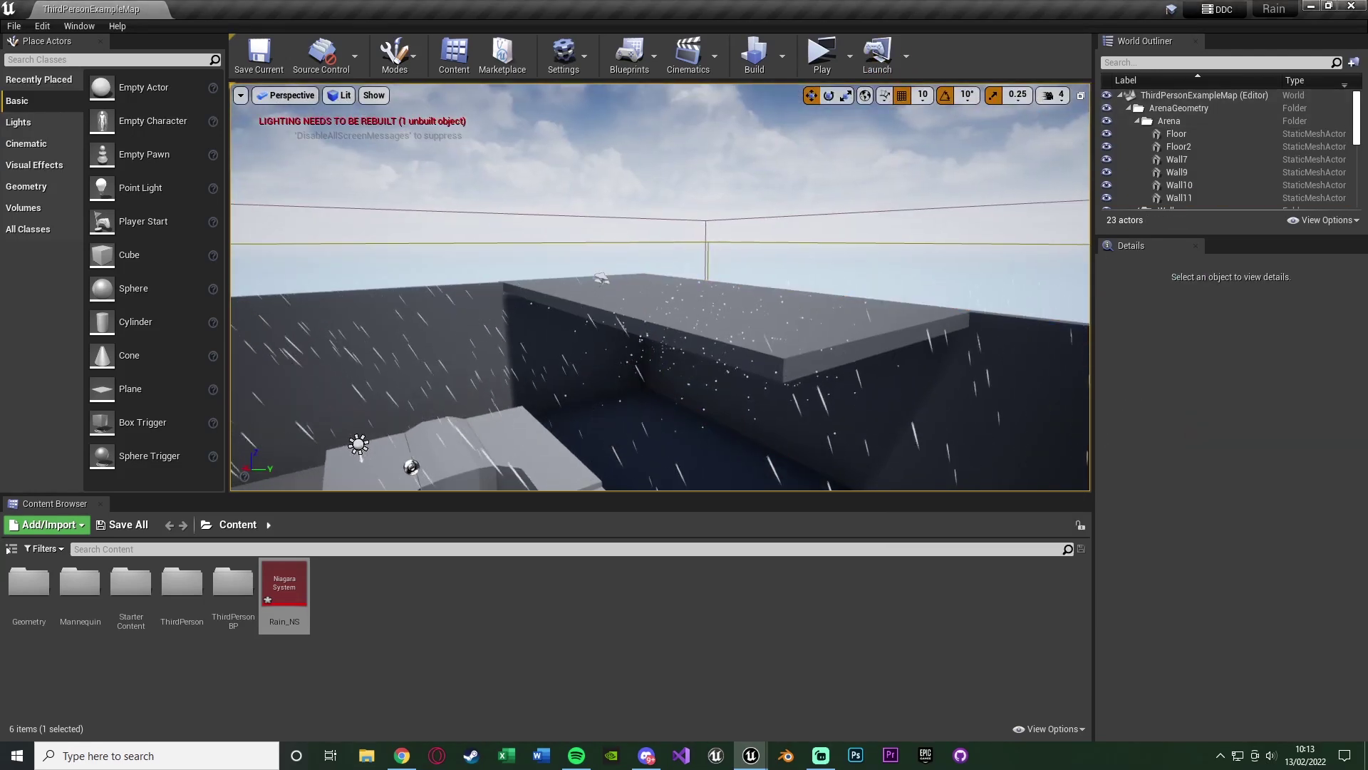
right_click_drag(709, 249, 709, 356)
- Switch back to Rain_NS and add an event handler to the HangingParticulates emitter
mouse_move(751, 755)
left_click(798, 684)
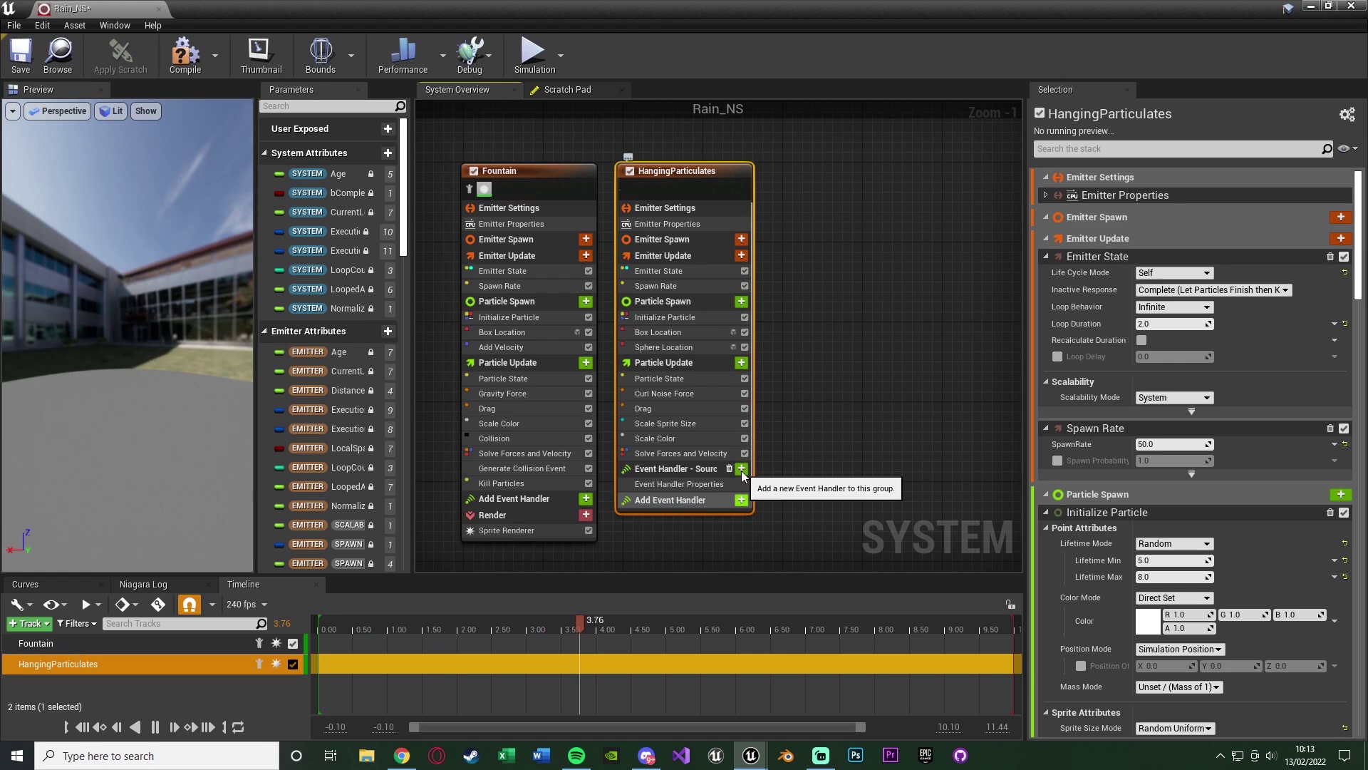
left_click(741, 469)
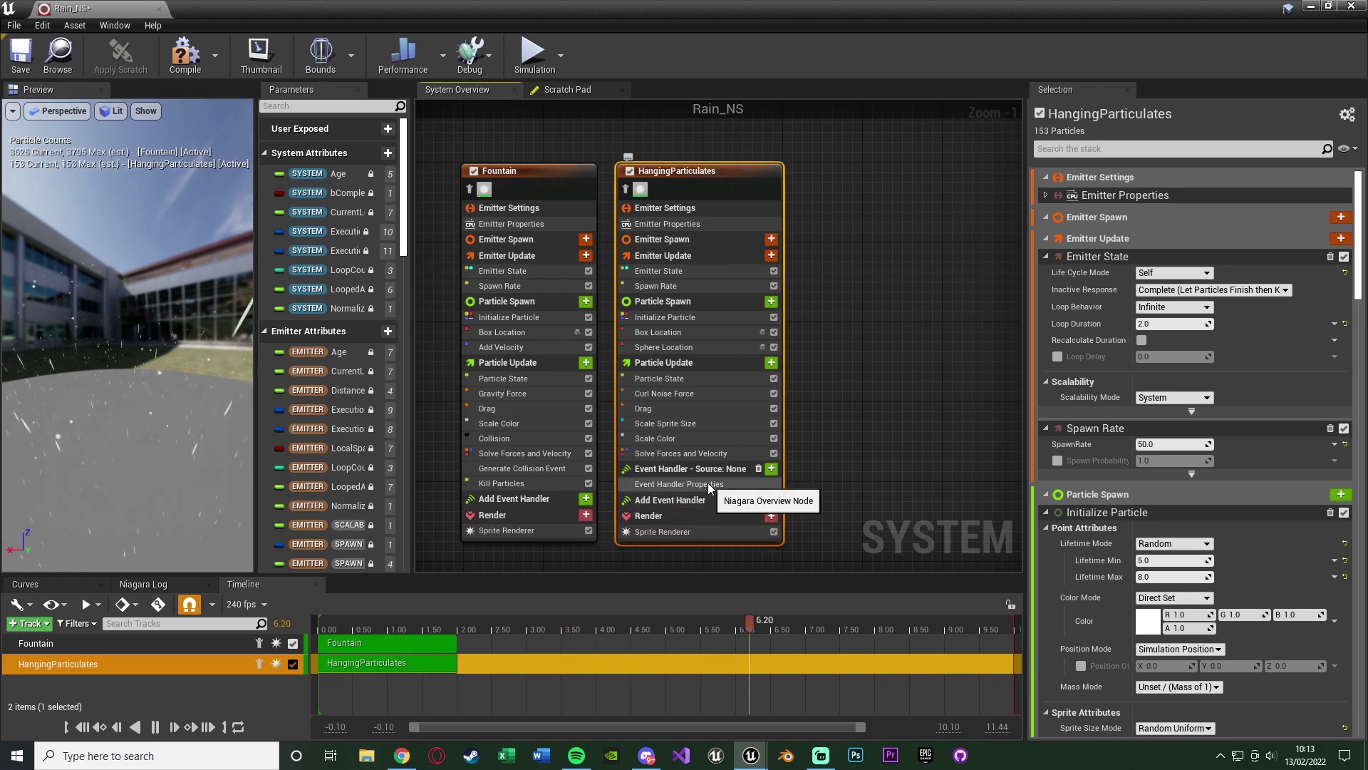
- Configure the new event handler with Fountain's CollisionEvent as source, Spawned Particles as execution mode and a spawn number of 1
left_click(707, 482)
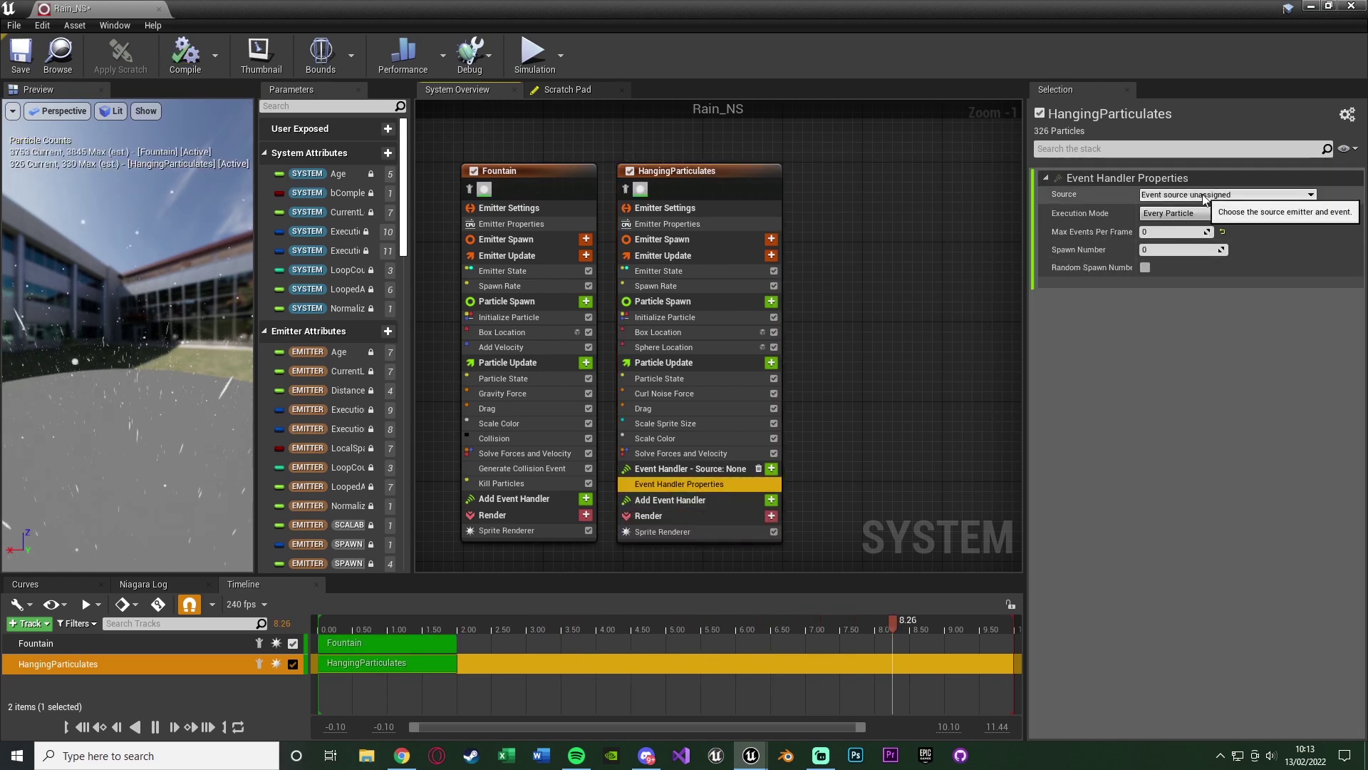
left_click(1226, 195)
left_click(1184, 233)
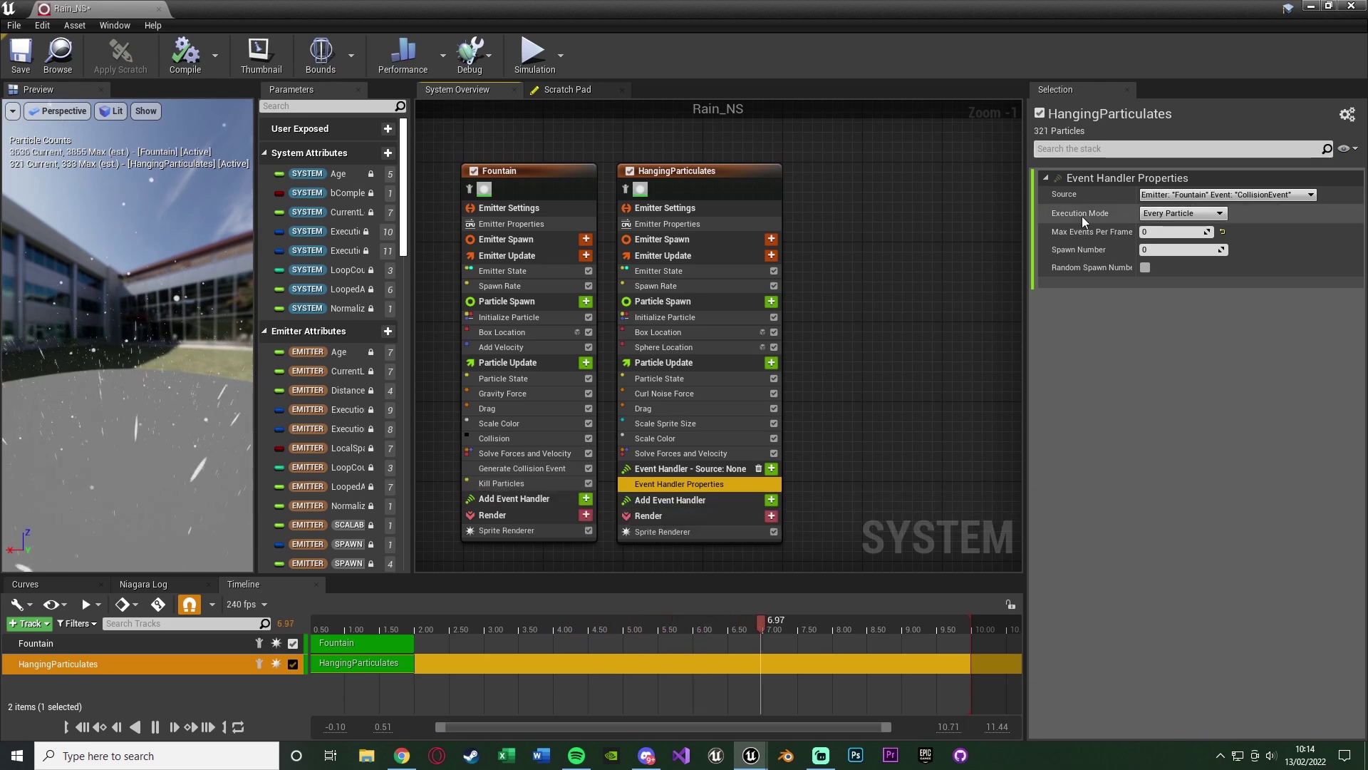
left_click(1173, 234)
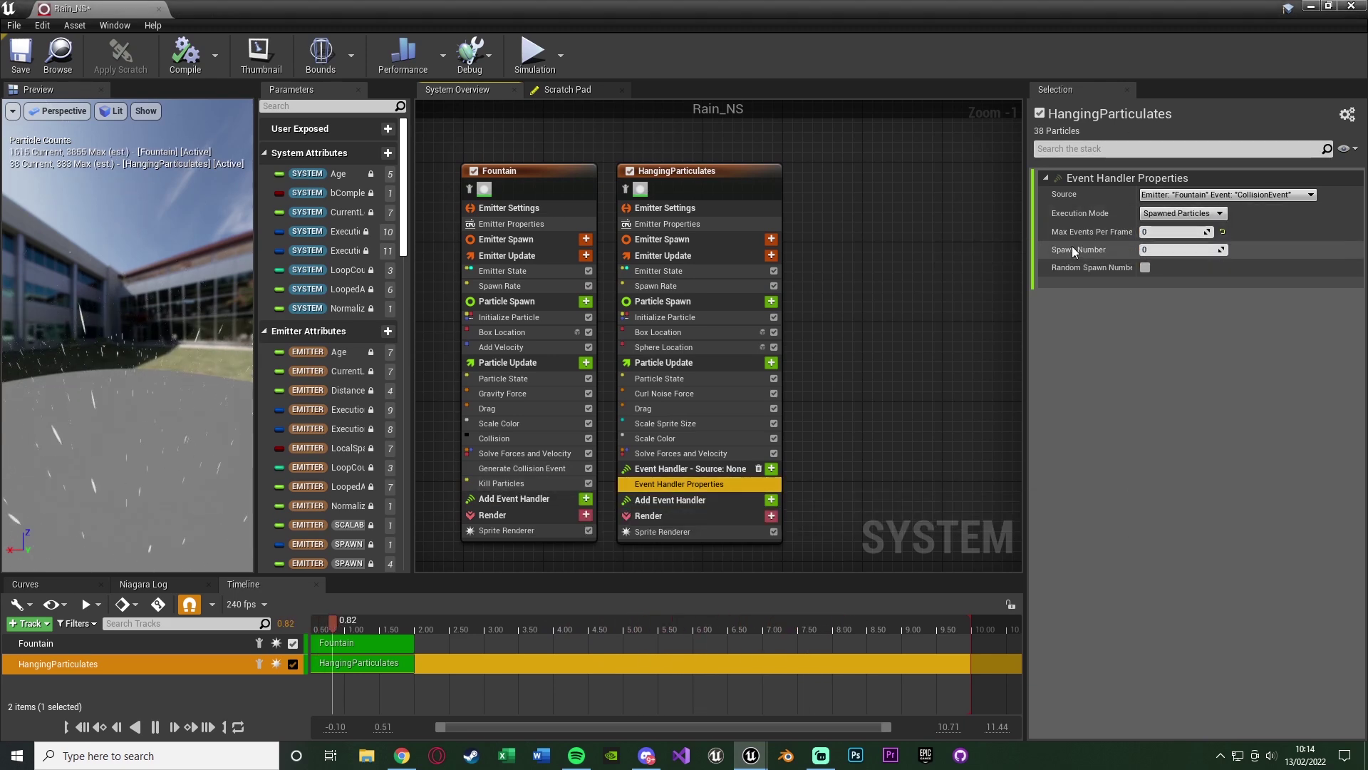
left_click(1165, 250)
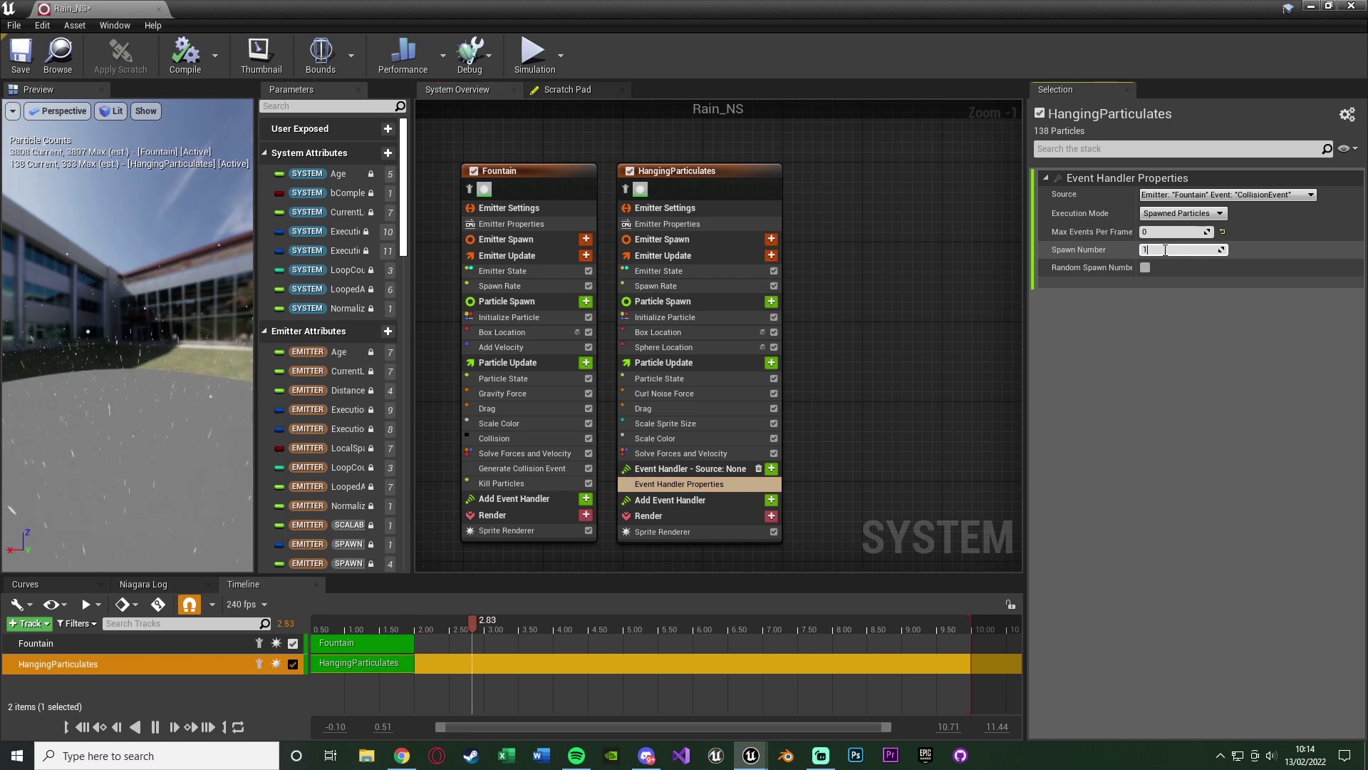
type("1")
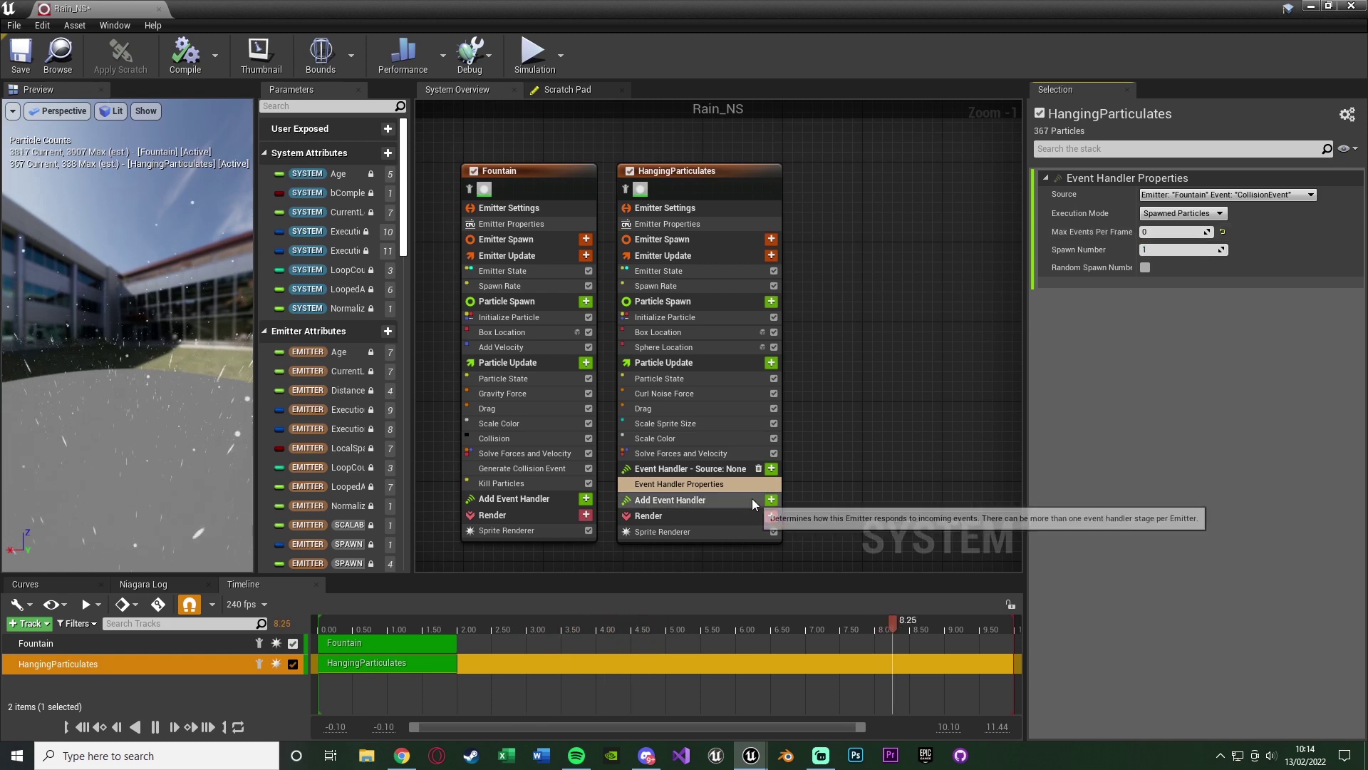
- Add a Receive Collision Event module to the HangingParticulates event handler
left_click(773, 469)
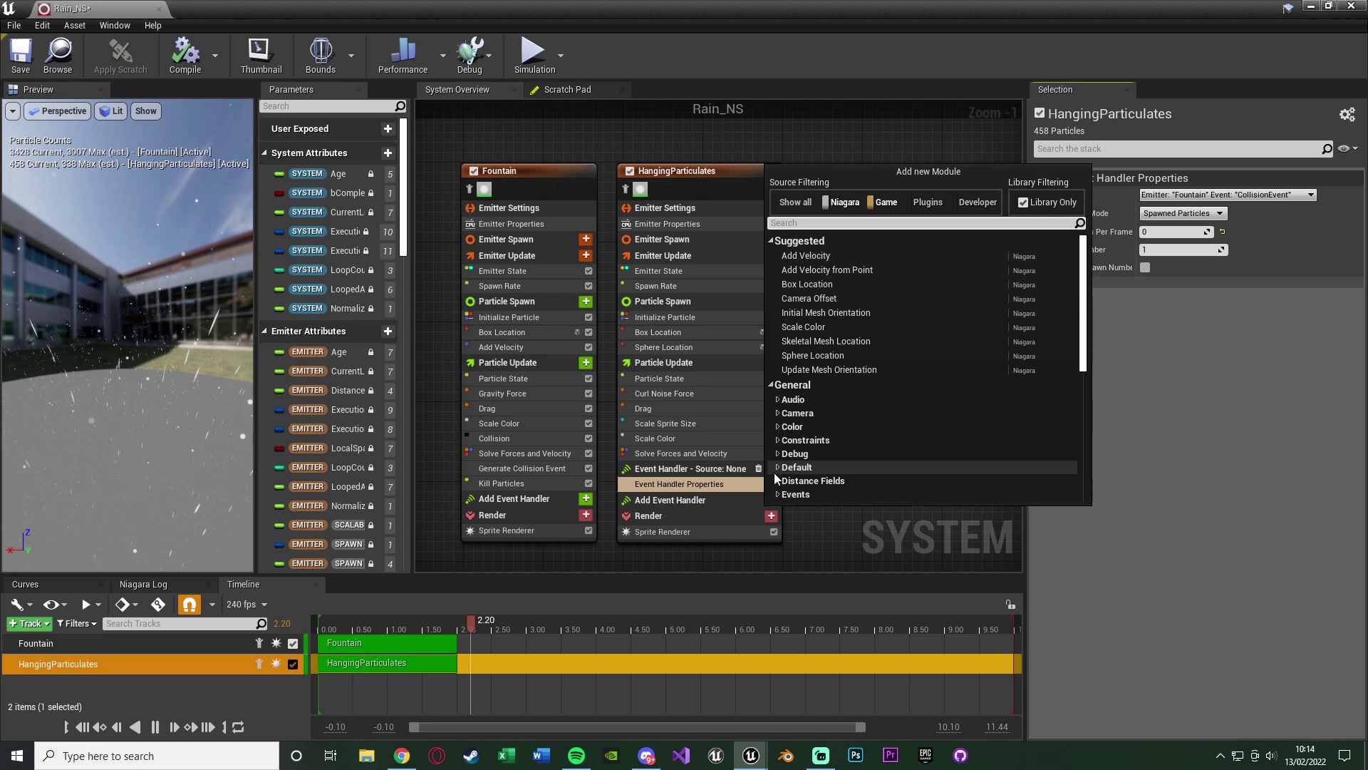
type("re")
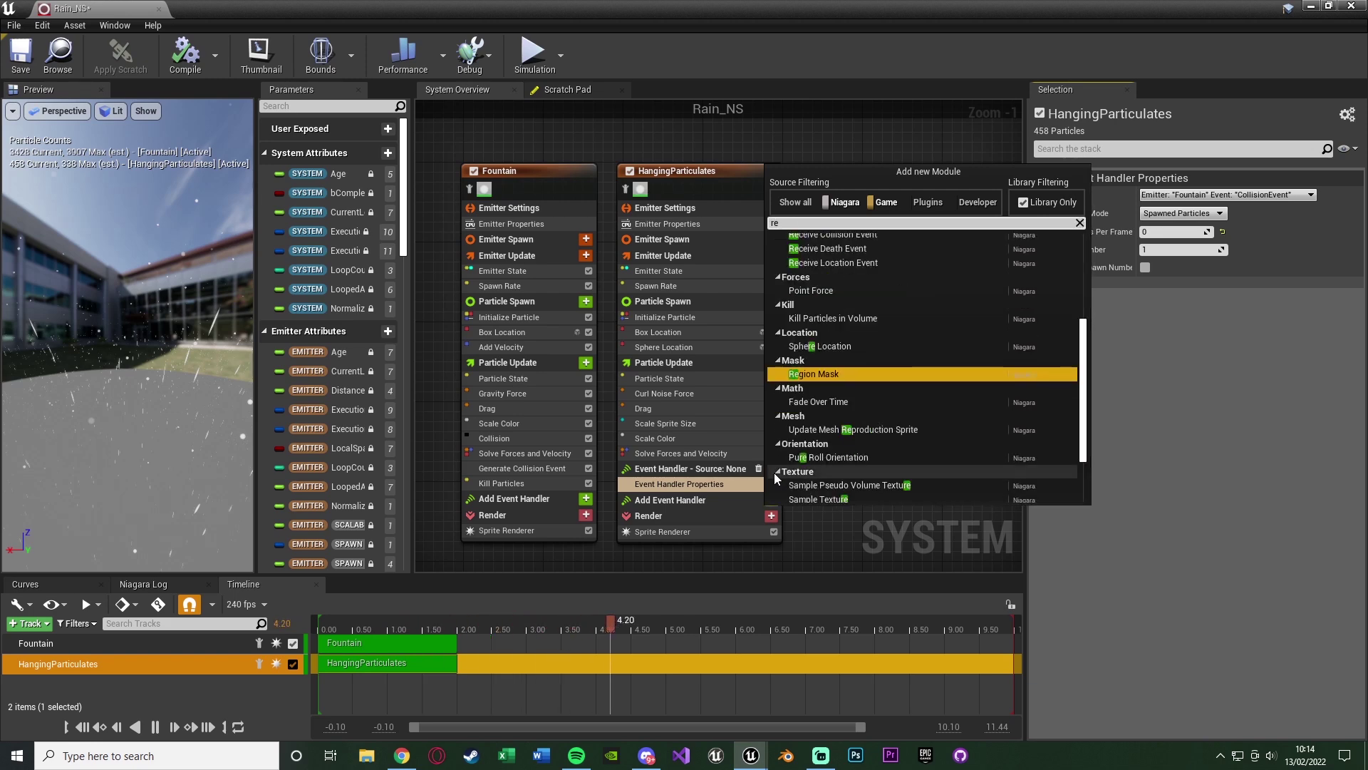
type("c")
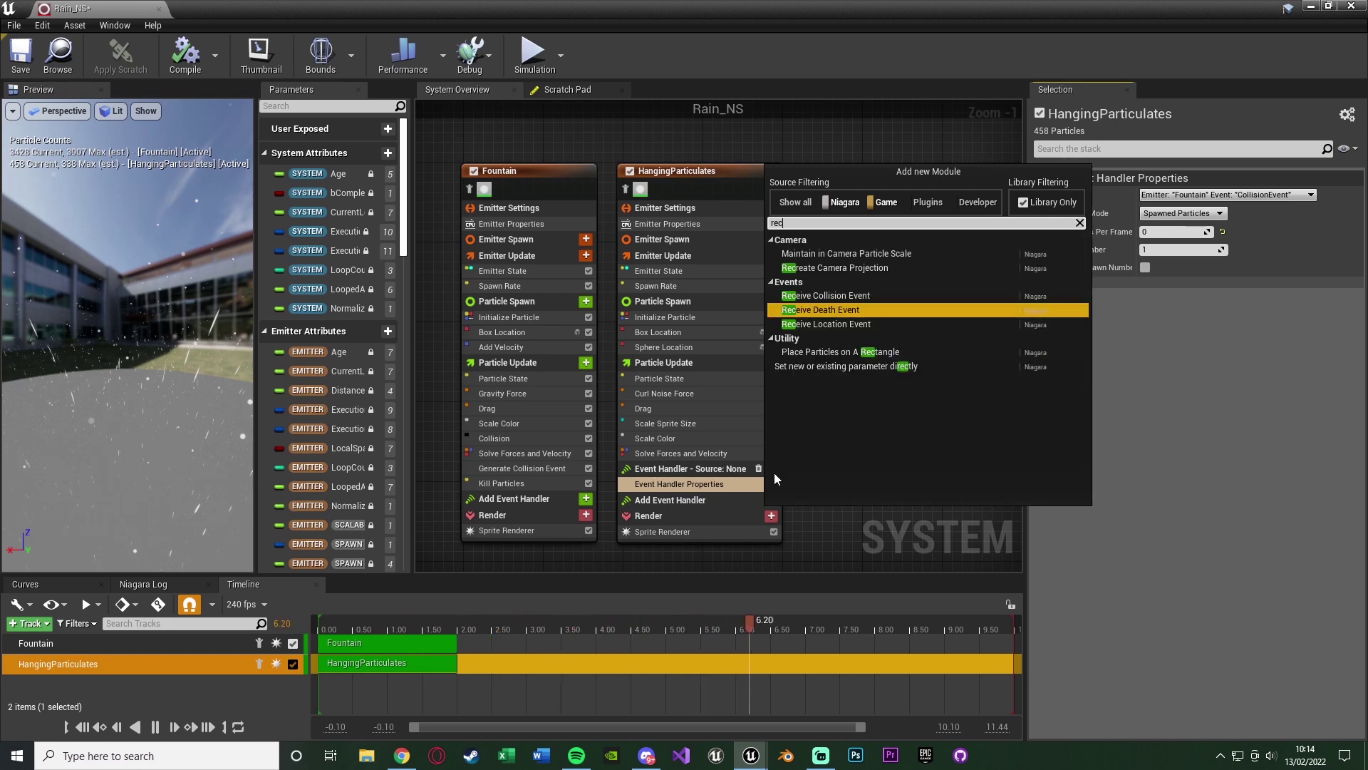
type("eive")
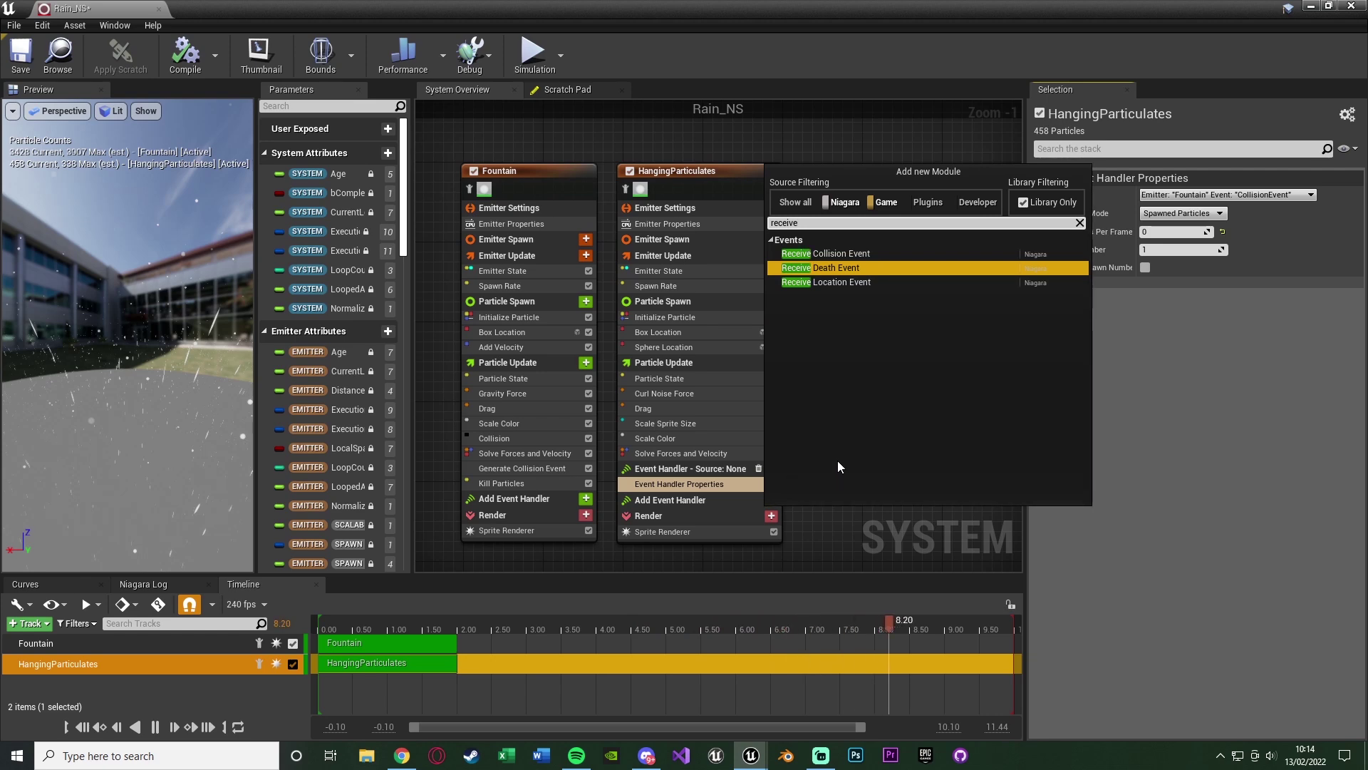
left_click(897, 251)
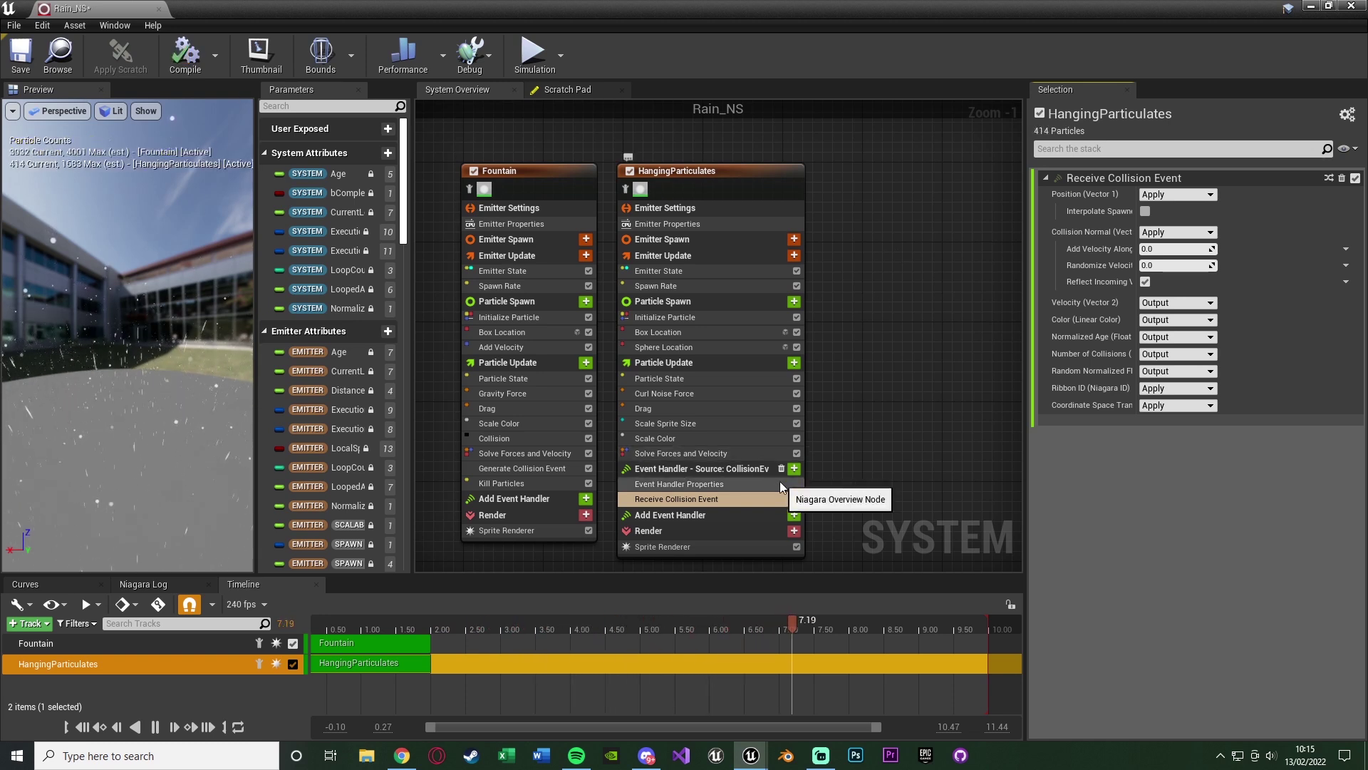
- Return to the level and examine the particles spawned where the rain hits the floor
left_click(1309, 5)
mouse_move(660, 287)
right_mouse_down()
mouse_move(660, 249)
mouse_move(670, 335)
mouse_move(705, 399)
mouse_move(513, 370)
mouse_move(653, 288)
right_mouse_up()
key("w")
key("d")
key("a")
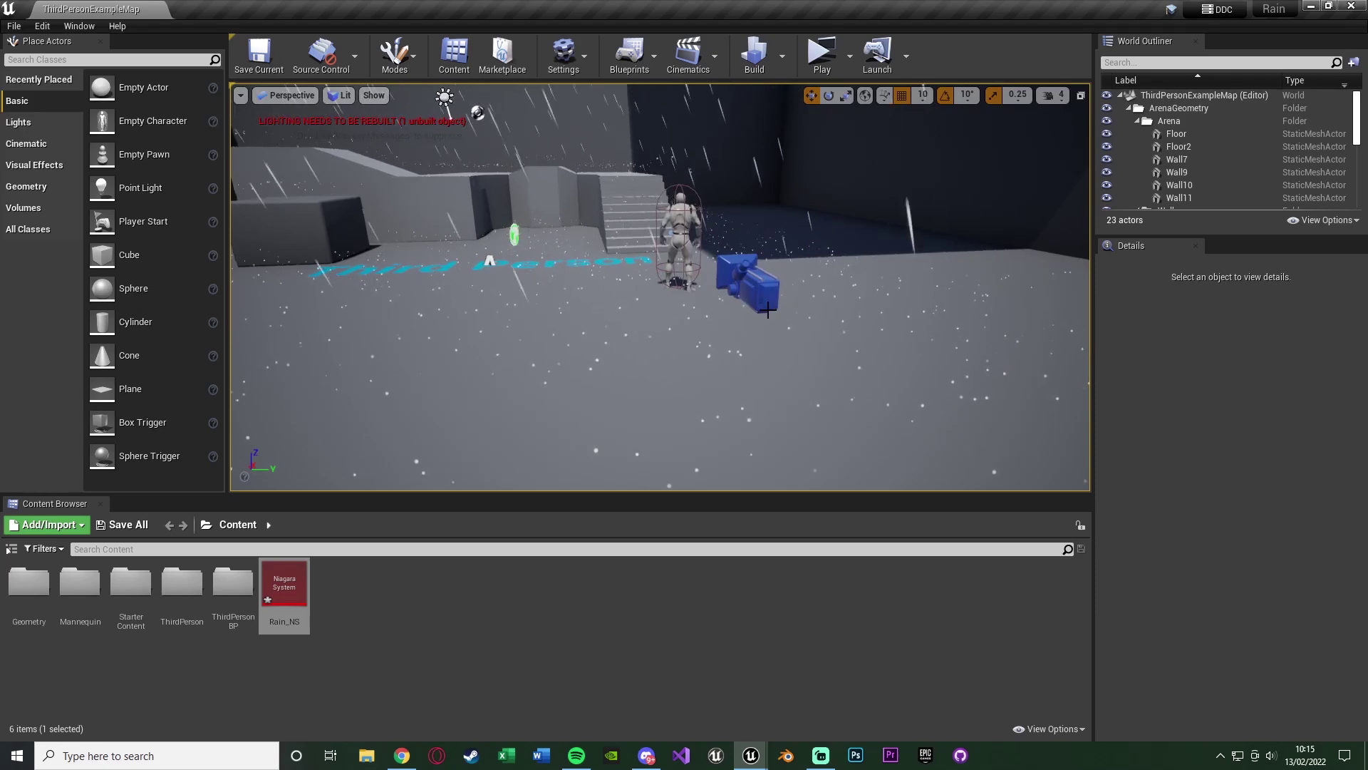
- Disable the Spawn Rate module of the HangingParticulates emitter in Rain_NS and check the rain in the level
right_click_drag(767, 310, 614, 363)
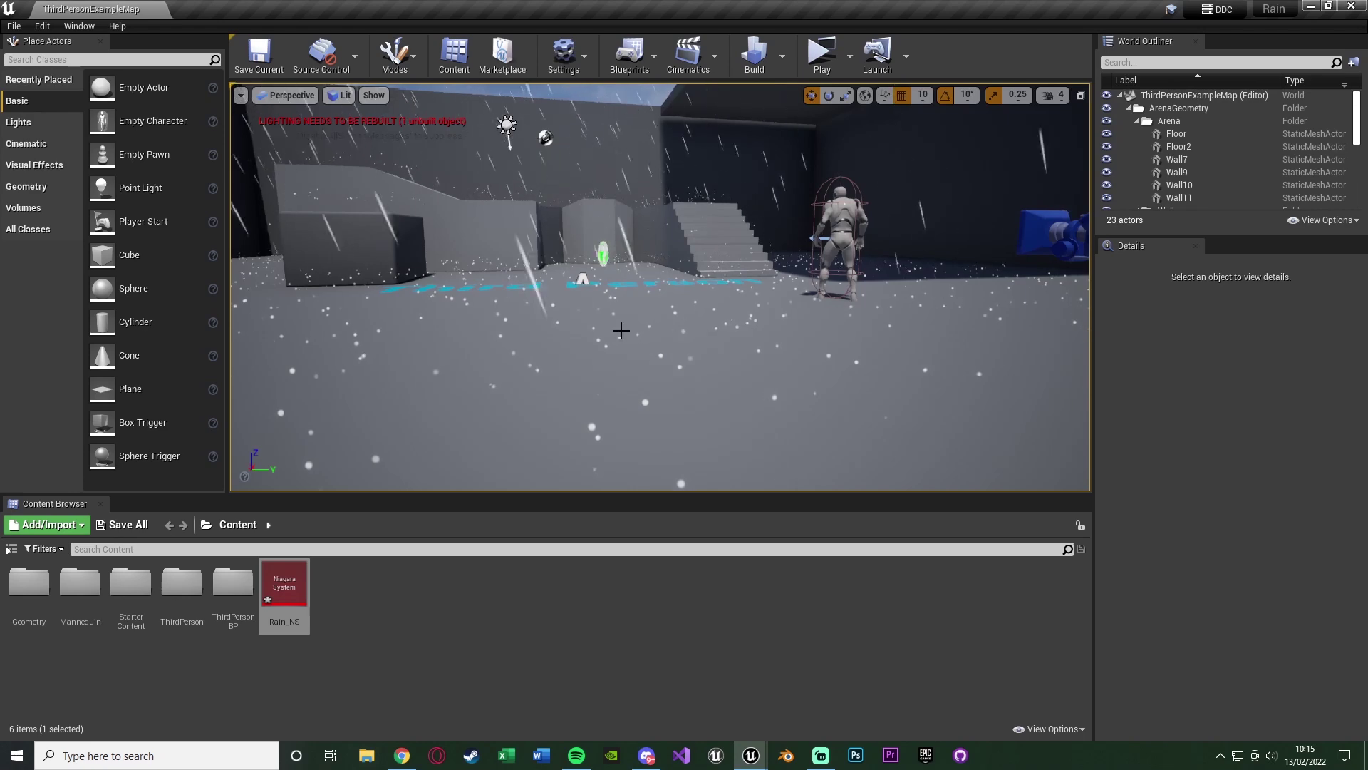
right_click_drag(445, 342, 445, 342)
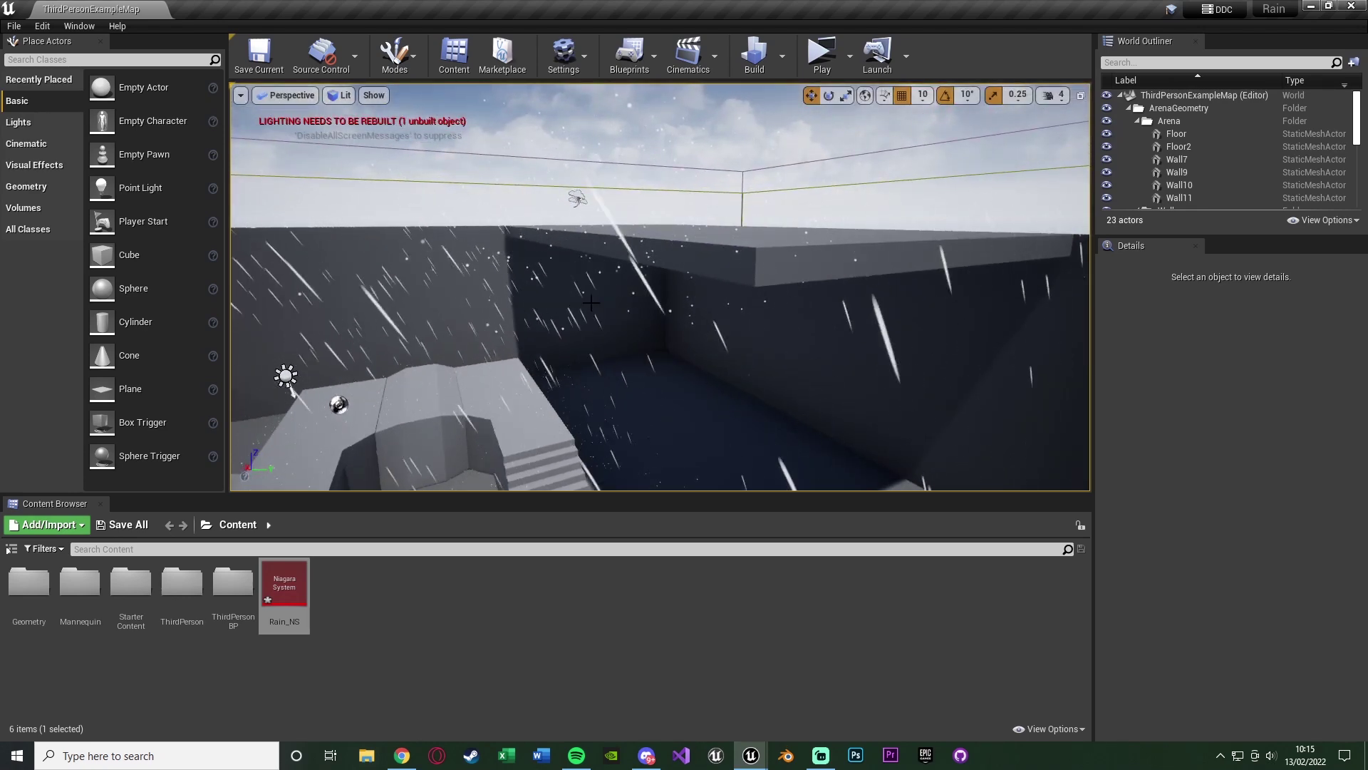
mouse_move(750, 753)
left_click(830, 699)
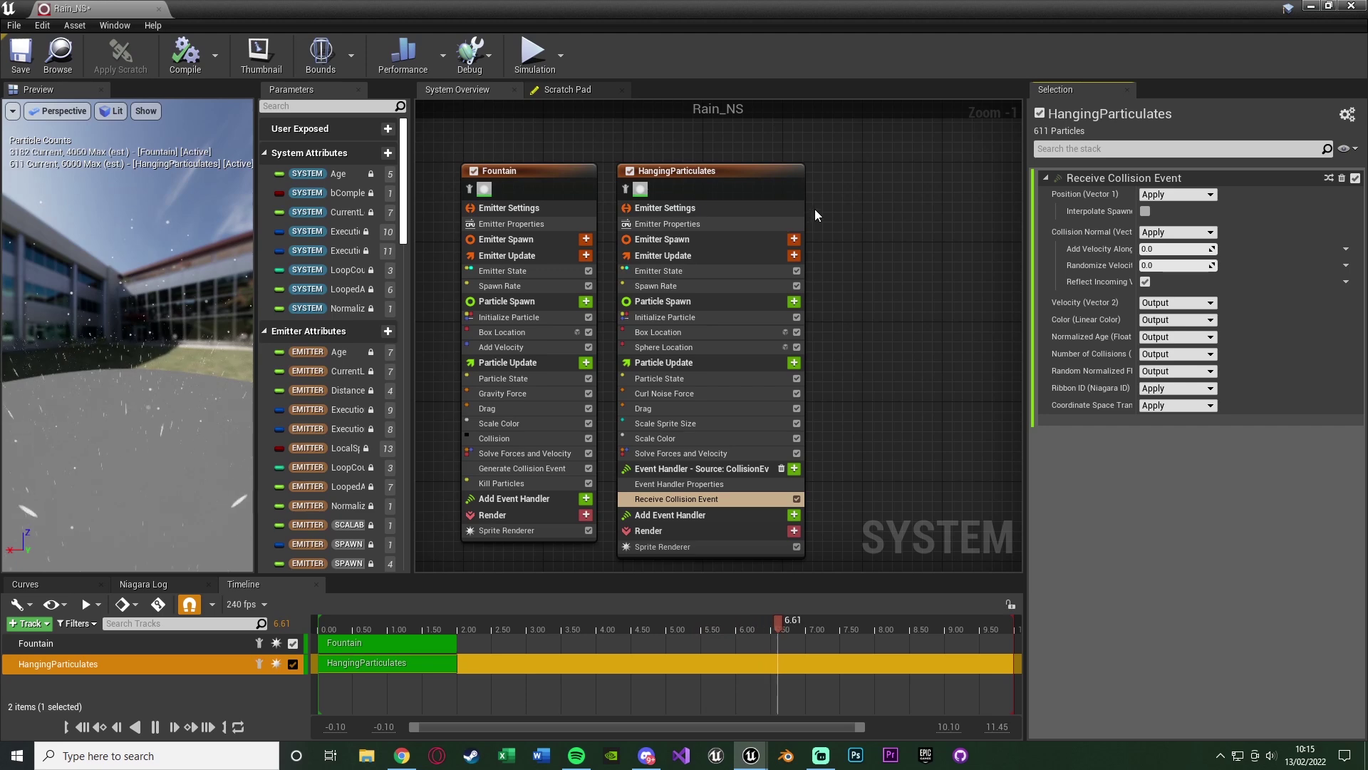
left_click(796, 286)
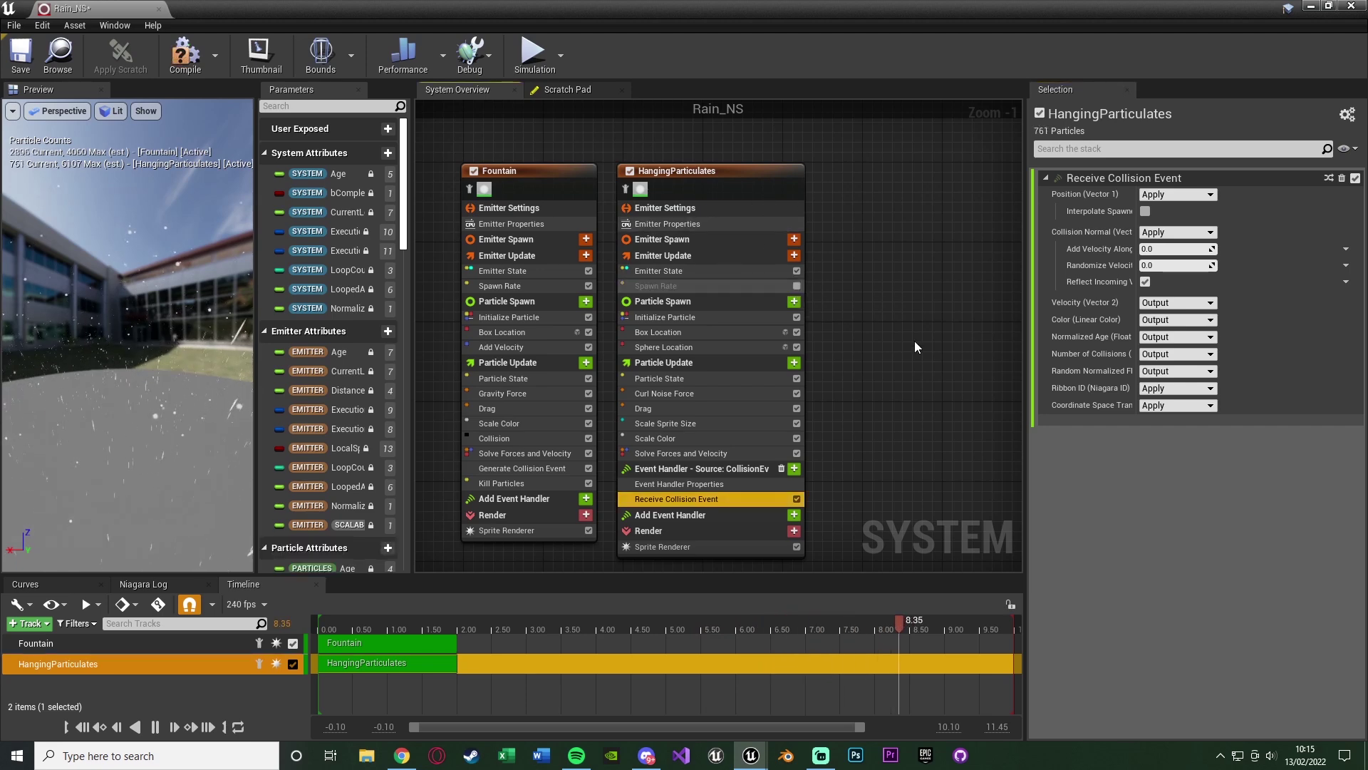
left_click(1357, 5)
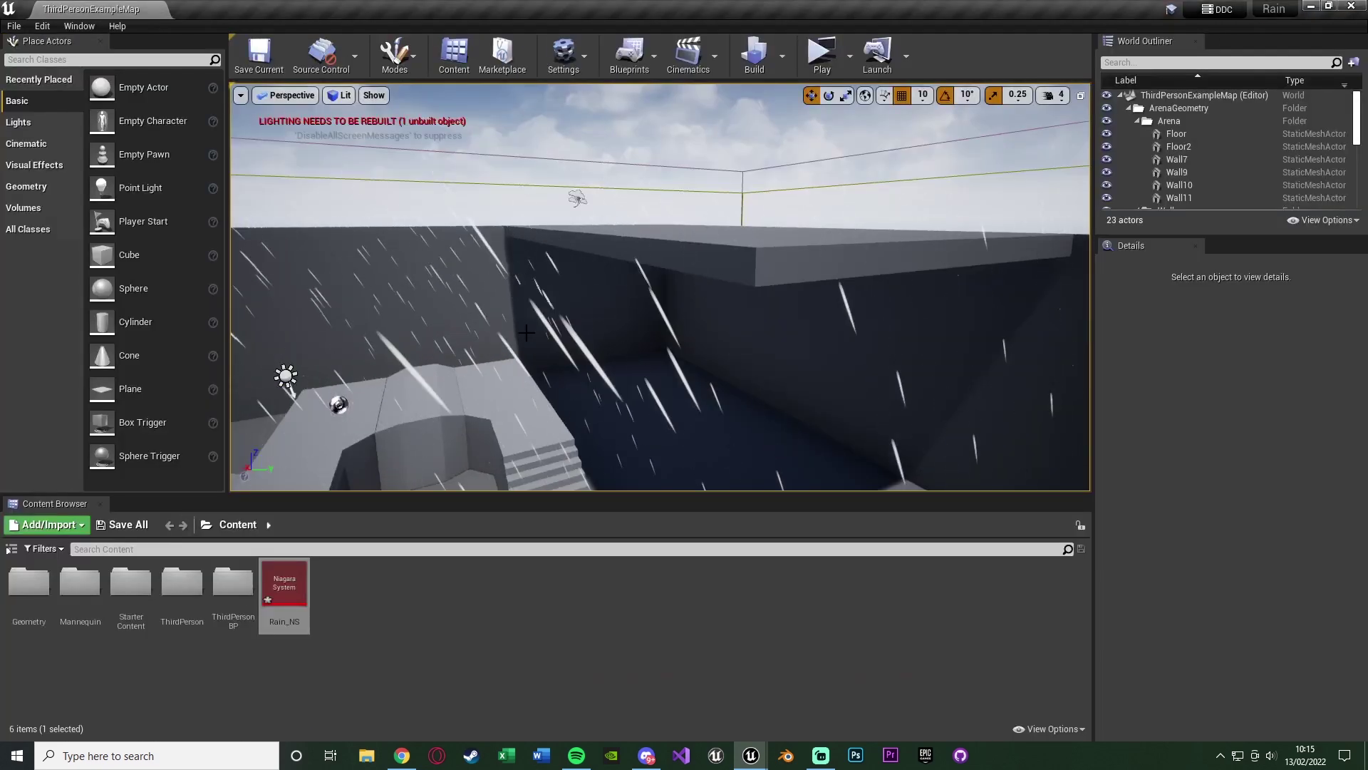
- Set HangingParticulates' Initialize Particle lifetime to min 0.1 and max 0.3, and check the splashes on the level floor
mouse_move(751, 756)
left_click(827, 698)
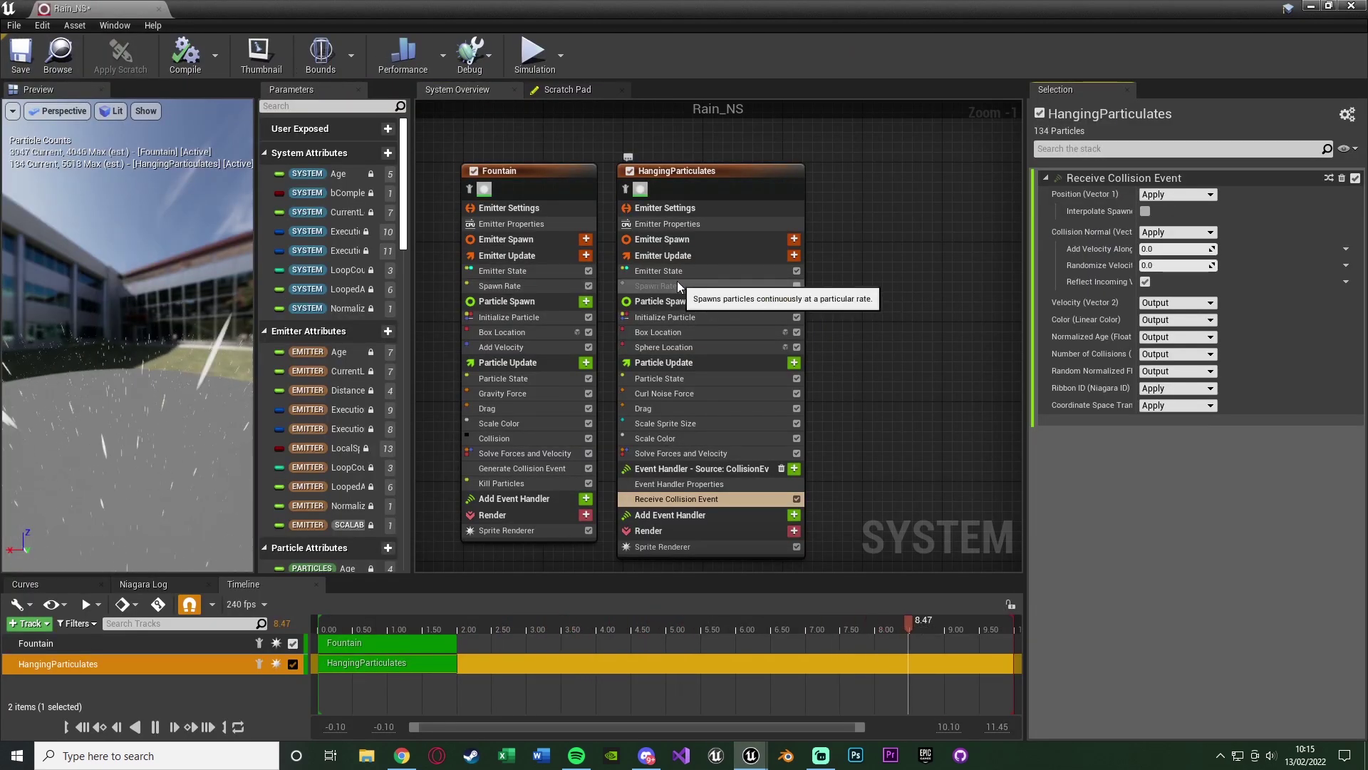
left_click(751, 314)
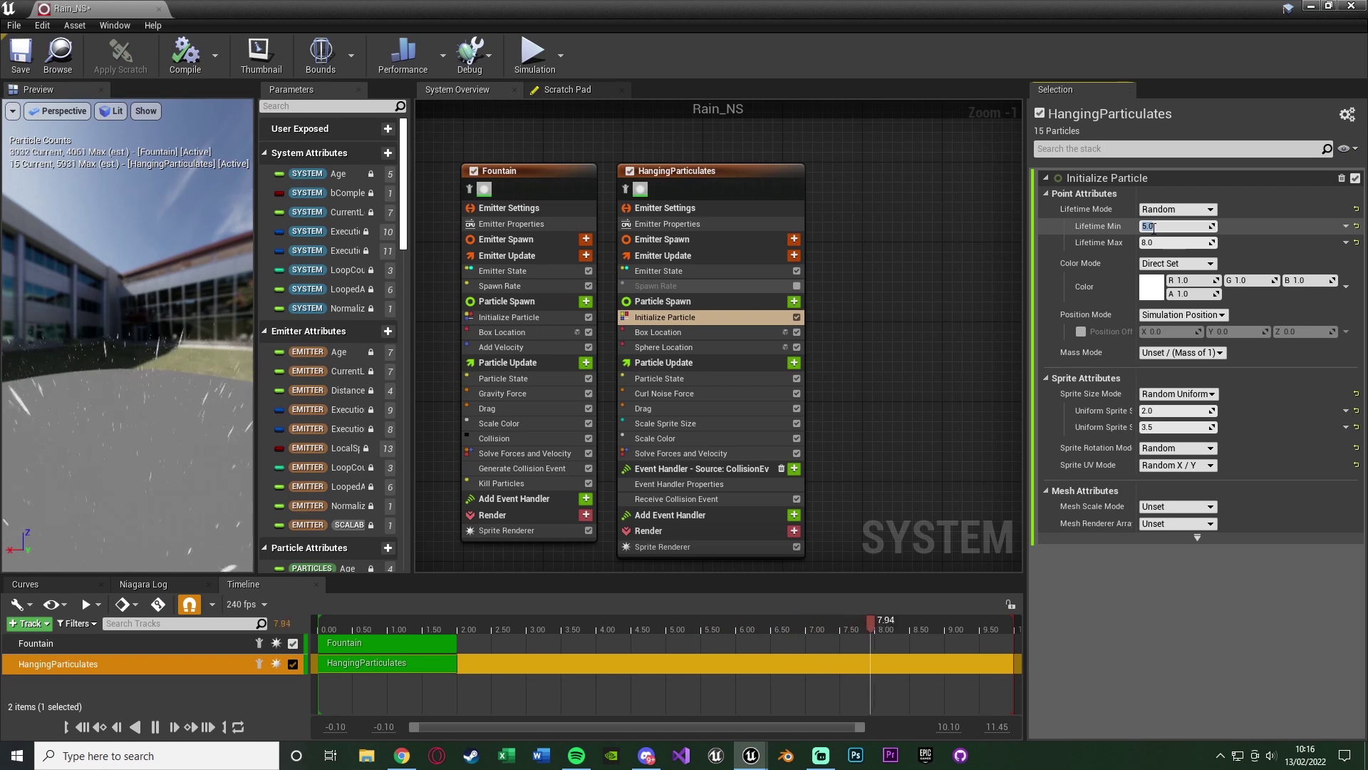
type("0.1")
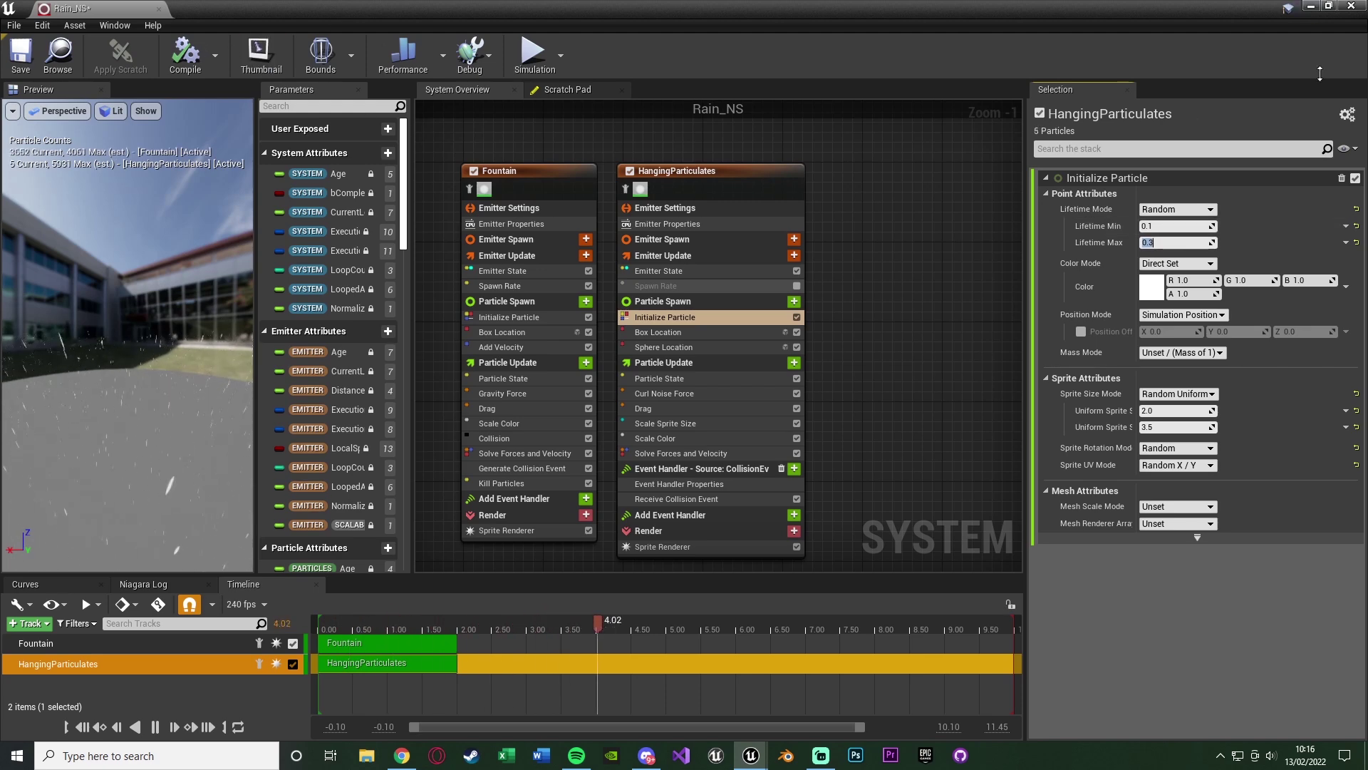
left_click(1310, 7)
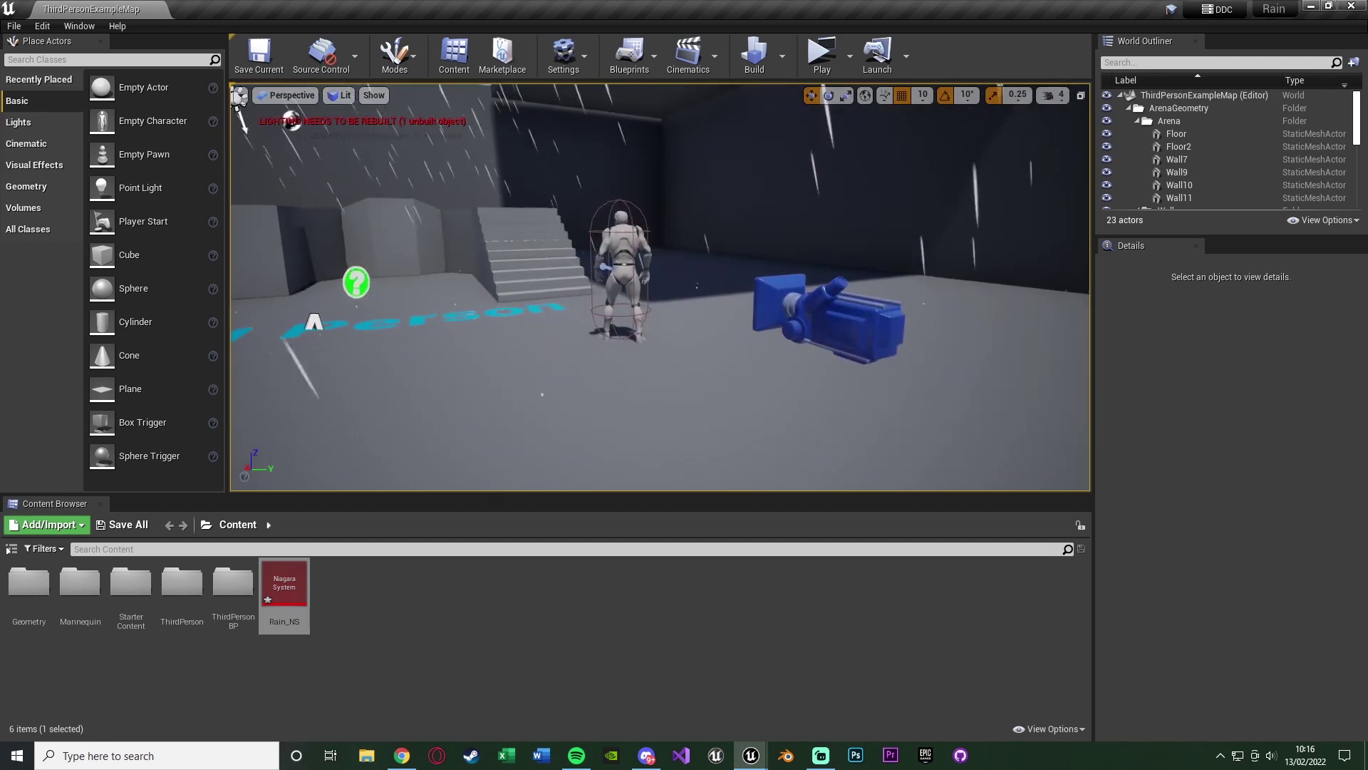
right_click_drag(632, 254, 591, 283)
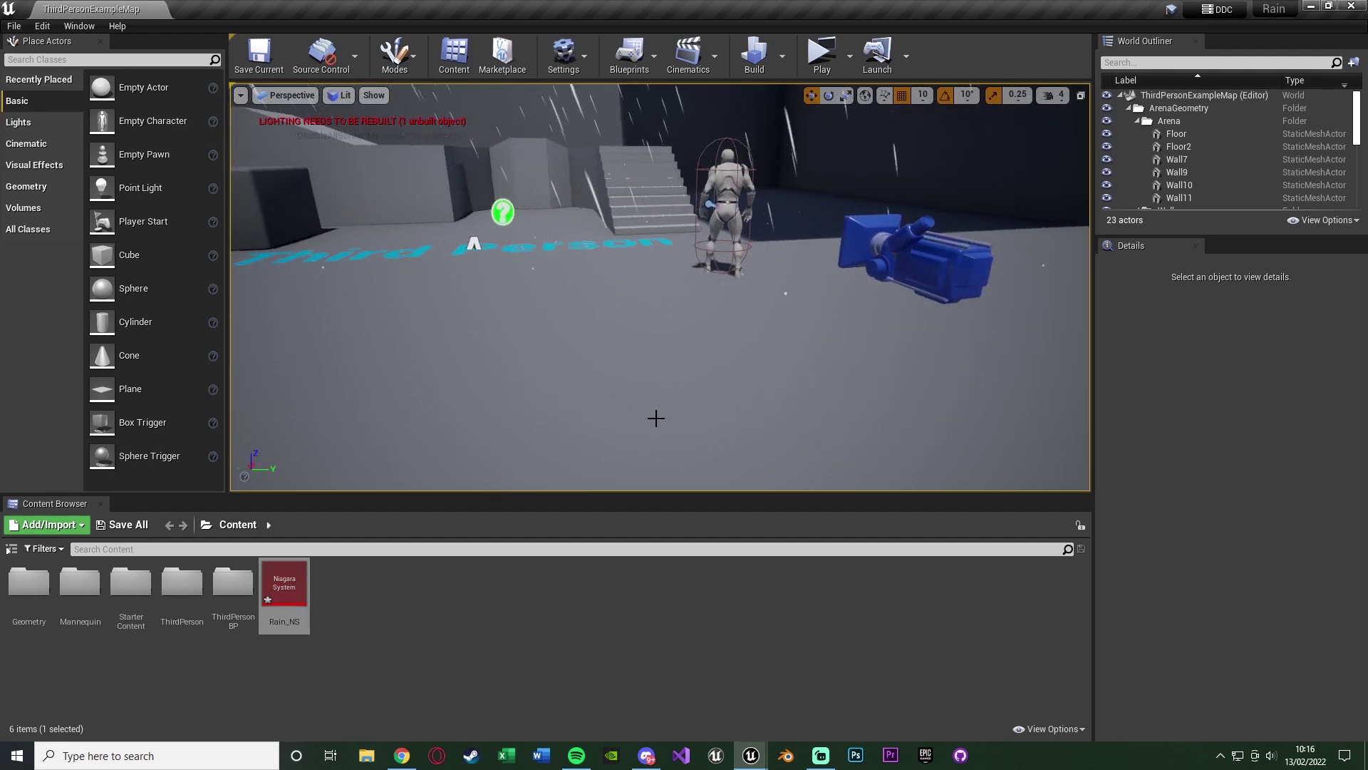
- Raise HangingParticulates' Lifetime Min to 0.2 and check the splashes in the level again
left_click(752, 754)
left_click(831, 667)
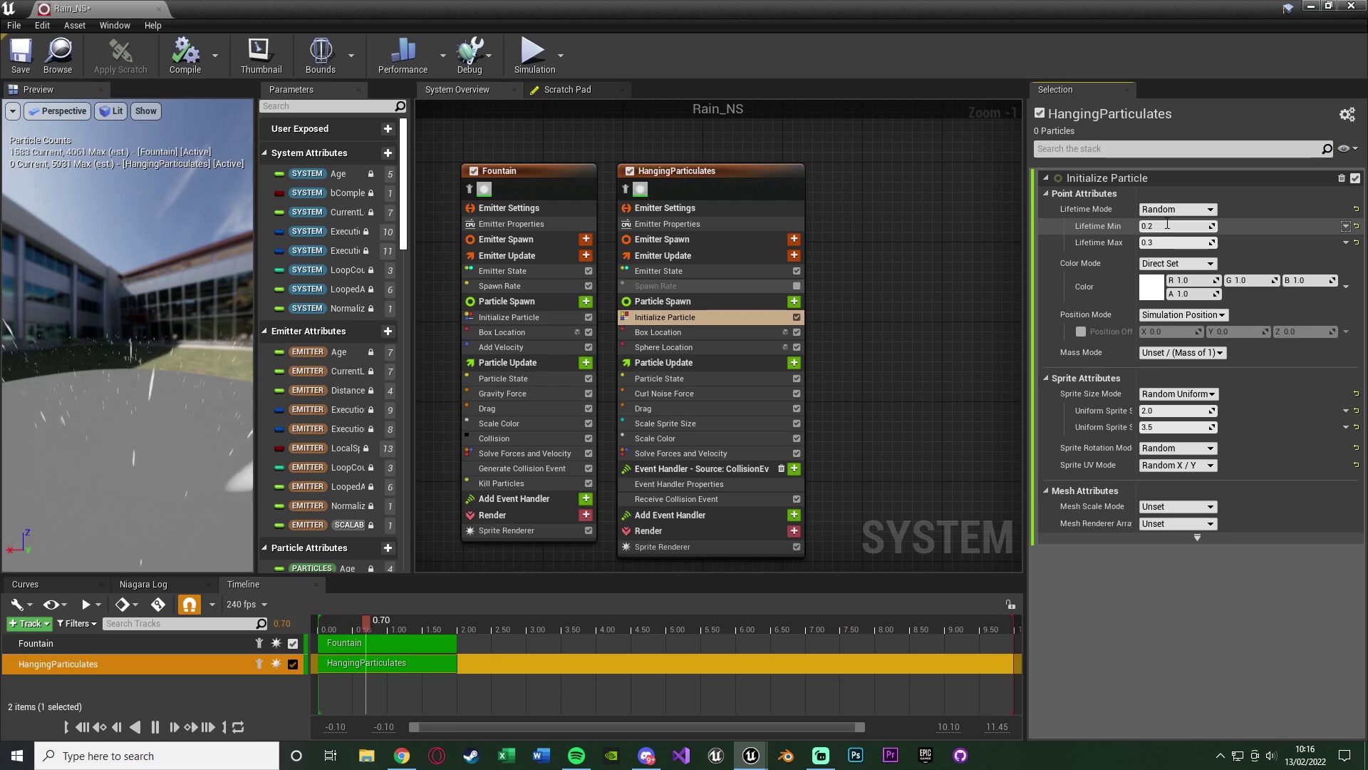
left_click(1316, 5)
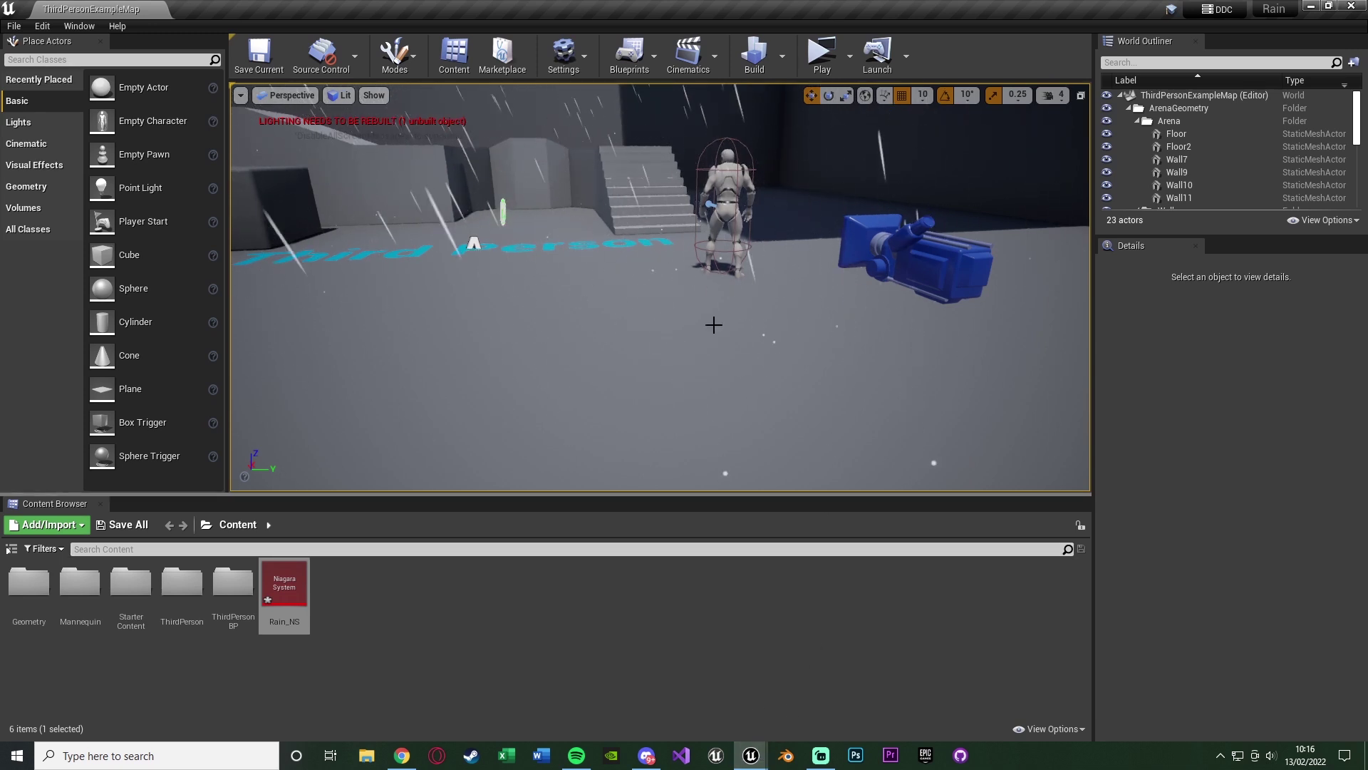
right_click_drag(729, 317, 723, 275)
key("s")
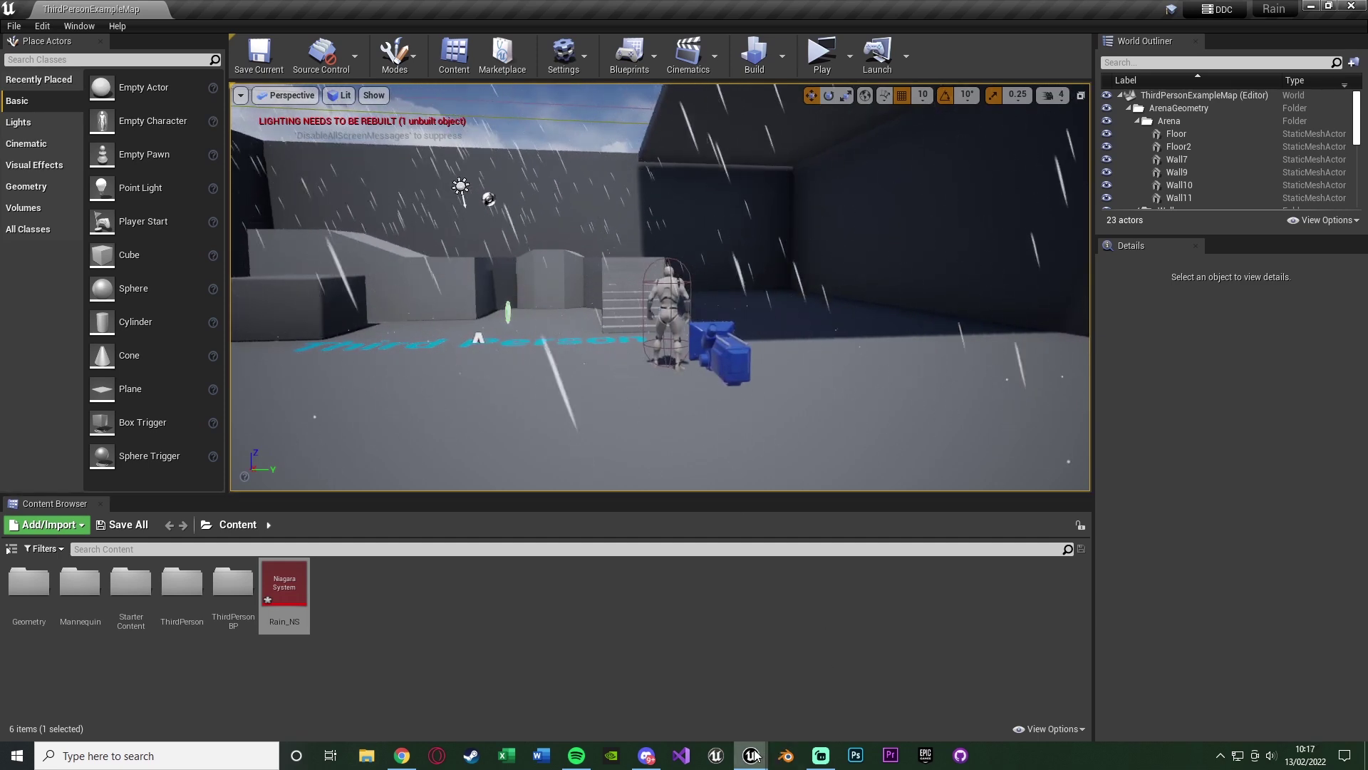
- Set HangingParticulates' sprite size mode to Non-Uniform with a size of X 4.0 and Y 4.0, and save Rain_NS
mouse_move(751, 756)
left_click(830, 687)
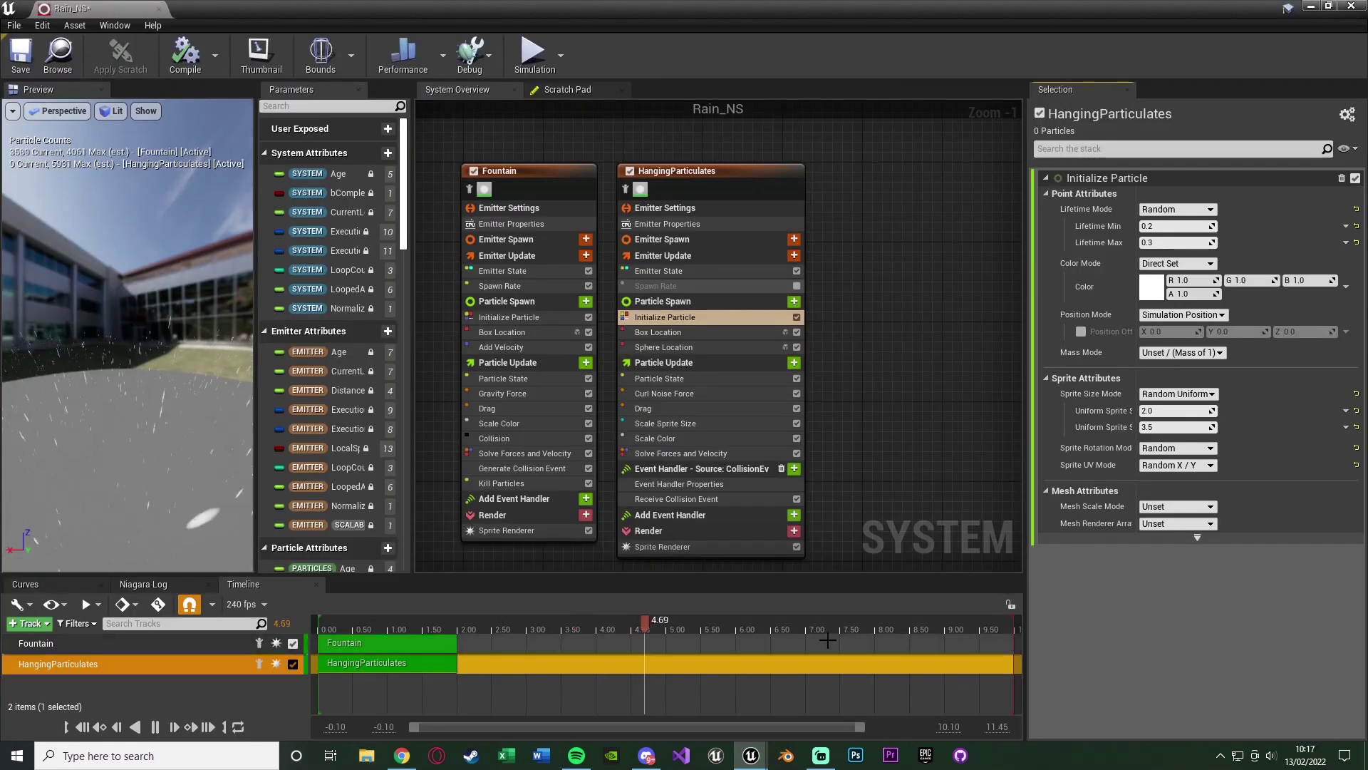
left_click(524, 317)
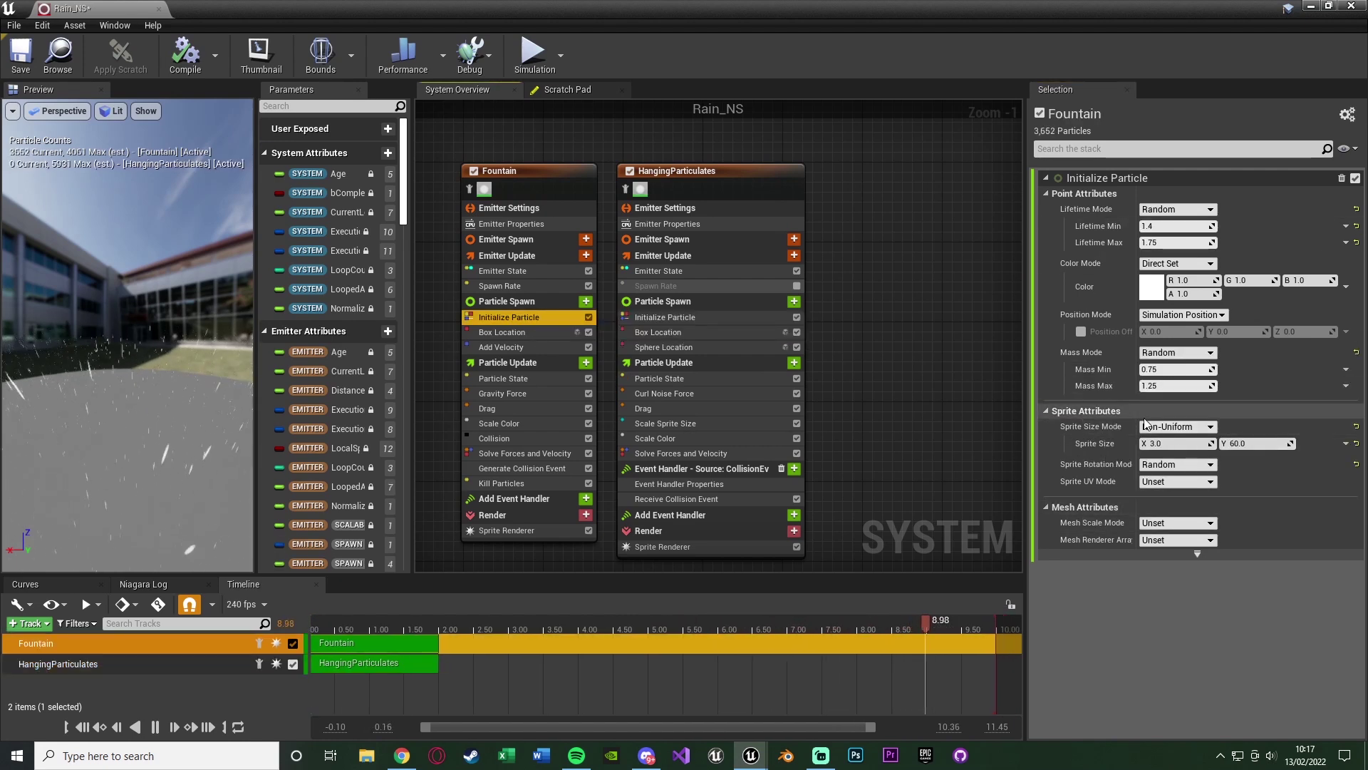
left_click(699, 314)
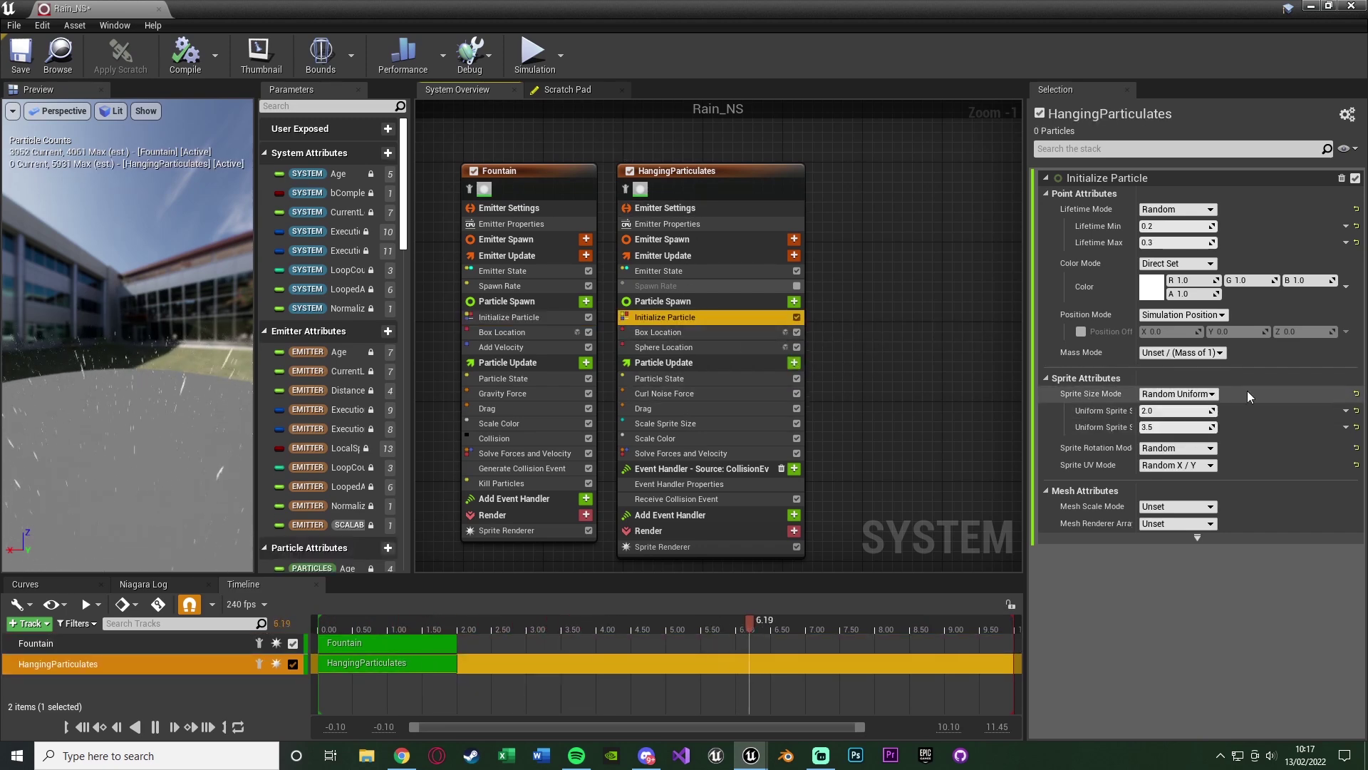
left_click(1178, 394)
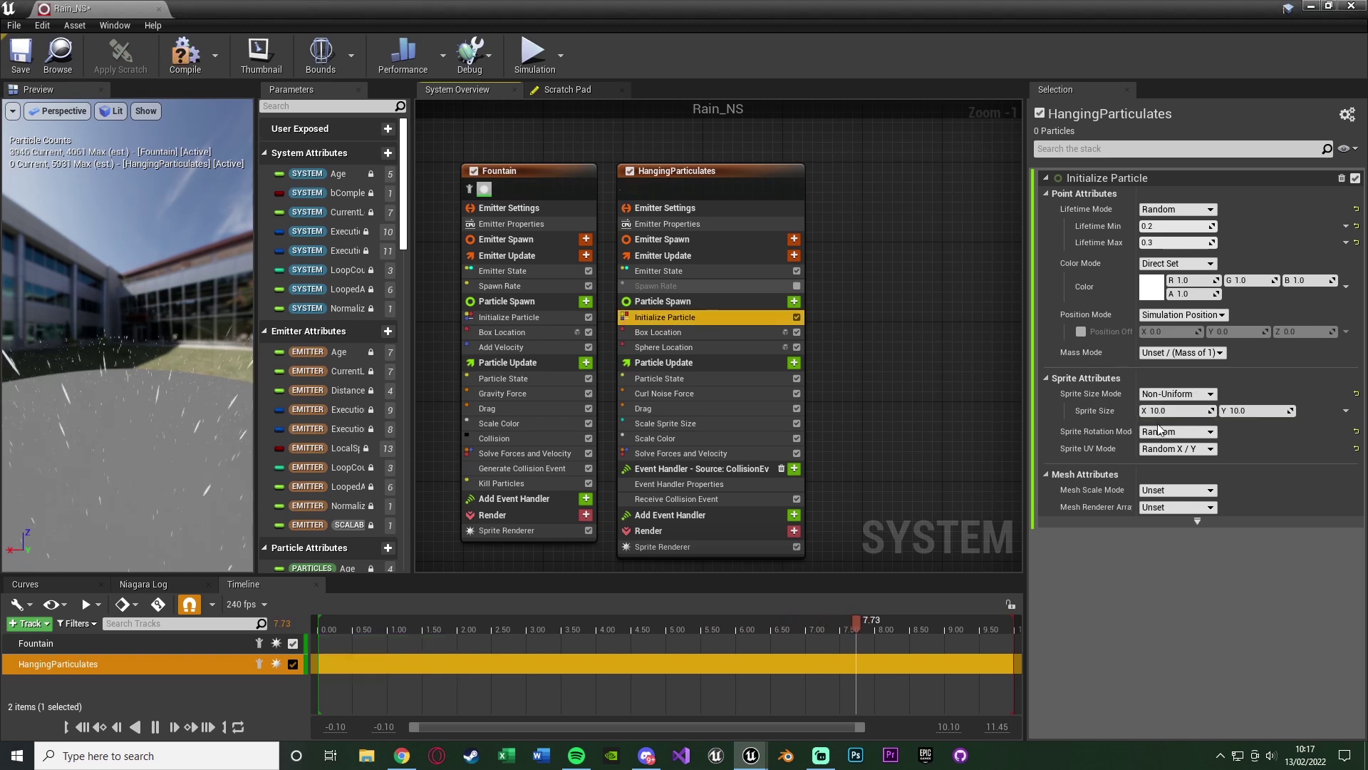
left_click(1166, 436)
left_click(1166, 410)
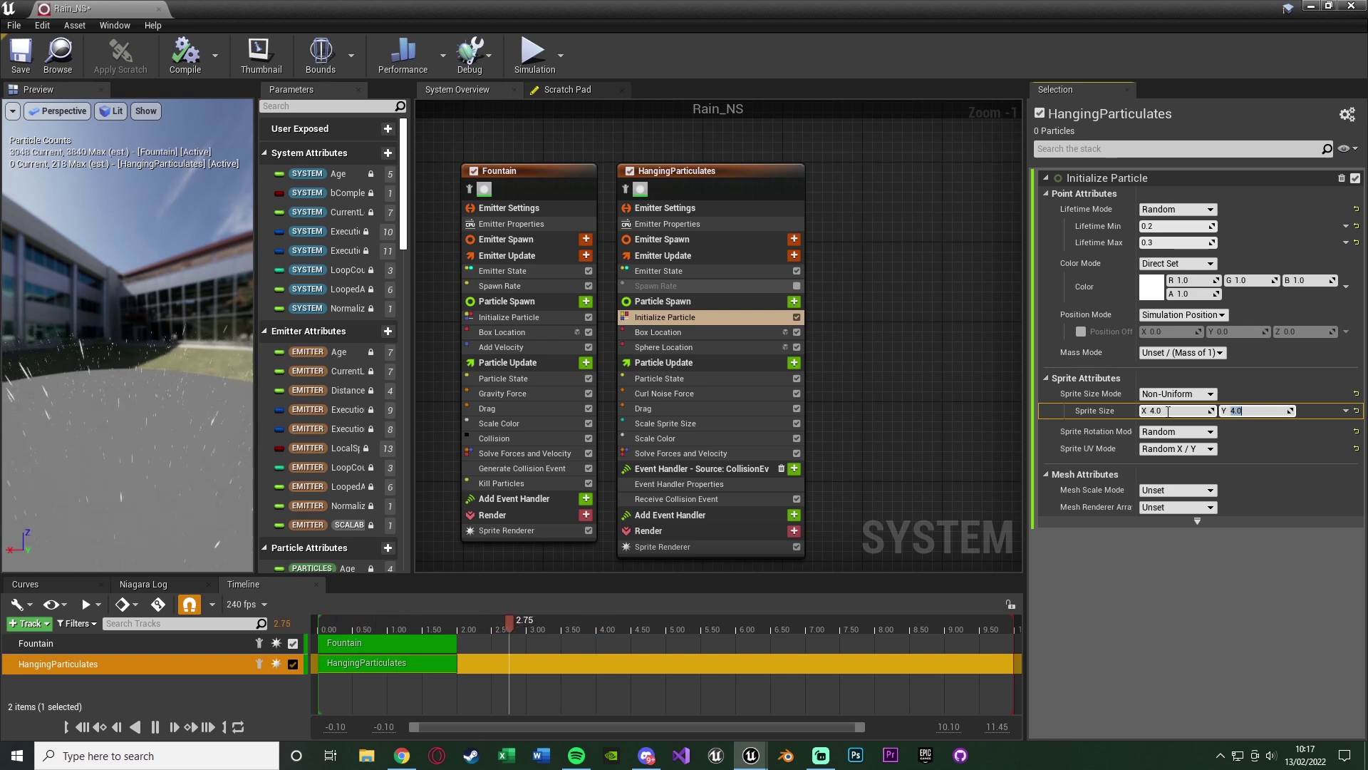
left_click(20, 53)
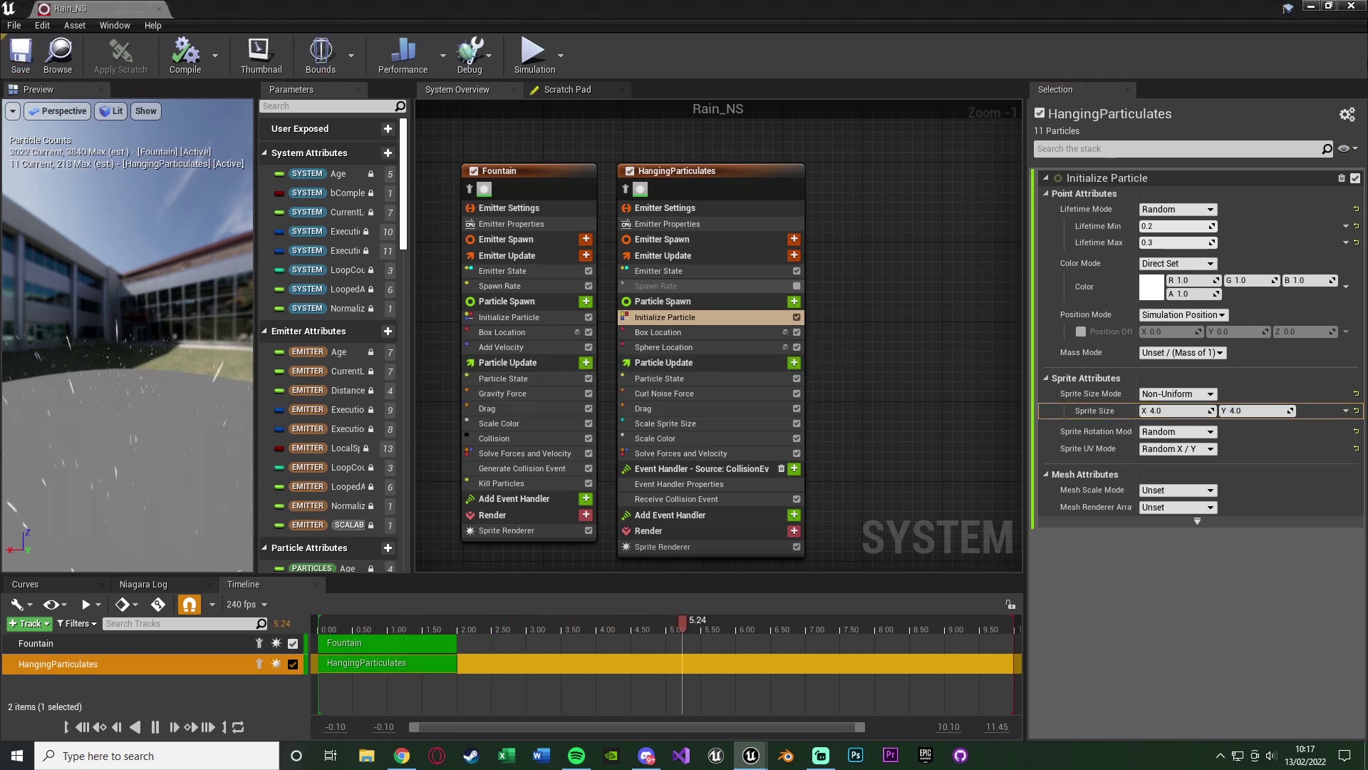
- Return to the level and examine the splashes on the floor and around the staircase
left_click(1311, 8)
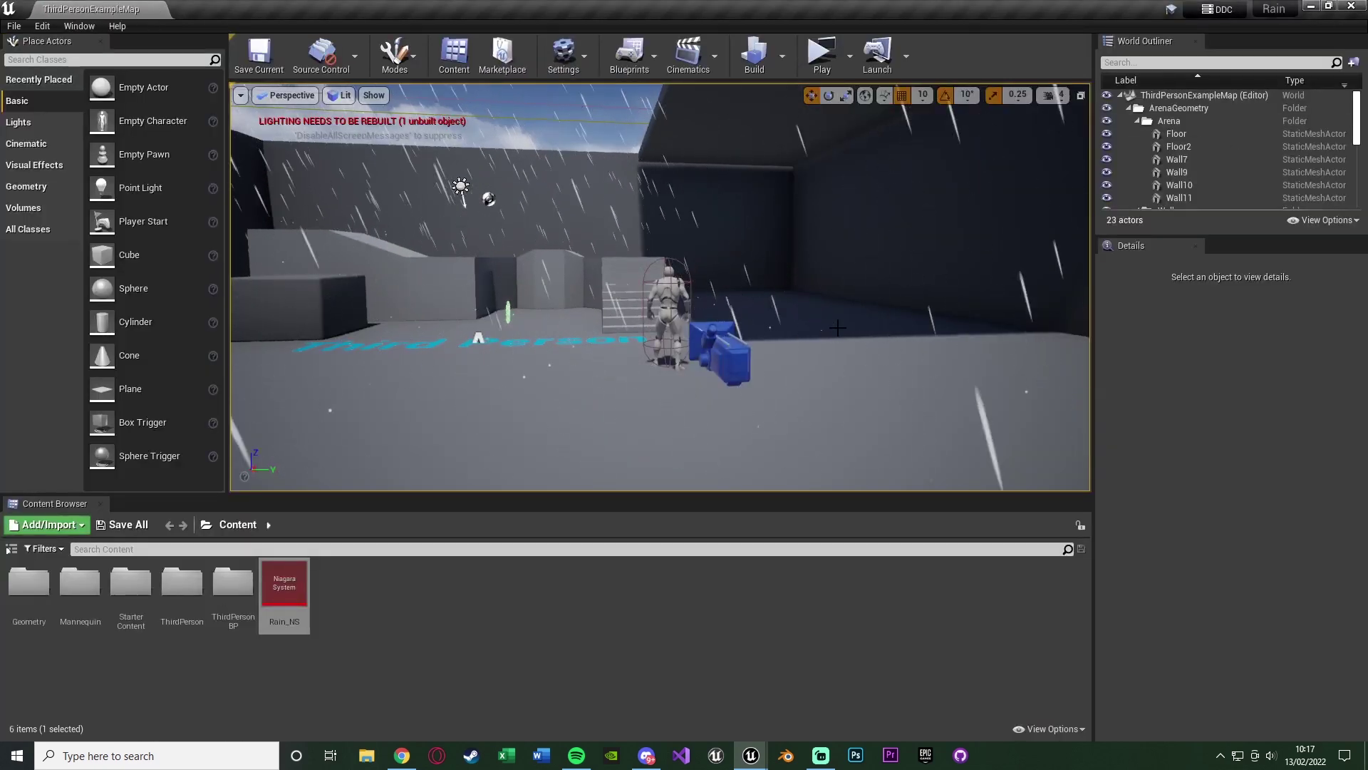
right_click_drag(838, 328, 839, 414)
right_click_drag(722, 340, 680, 339)
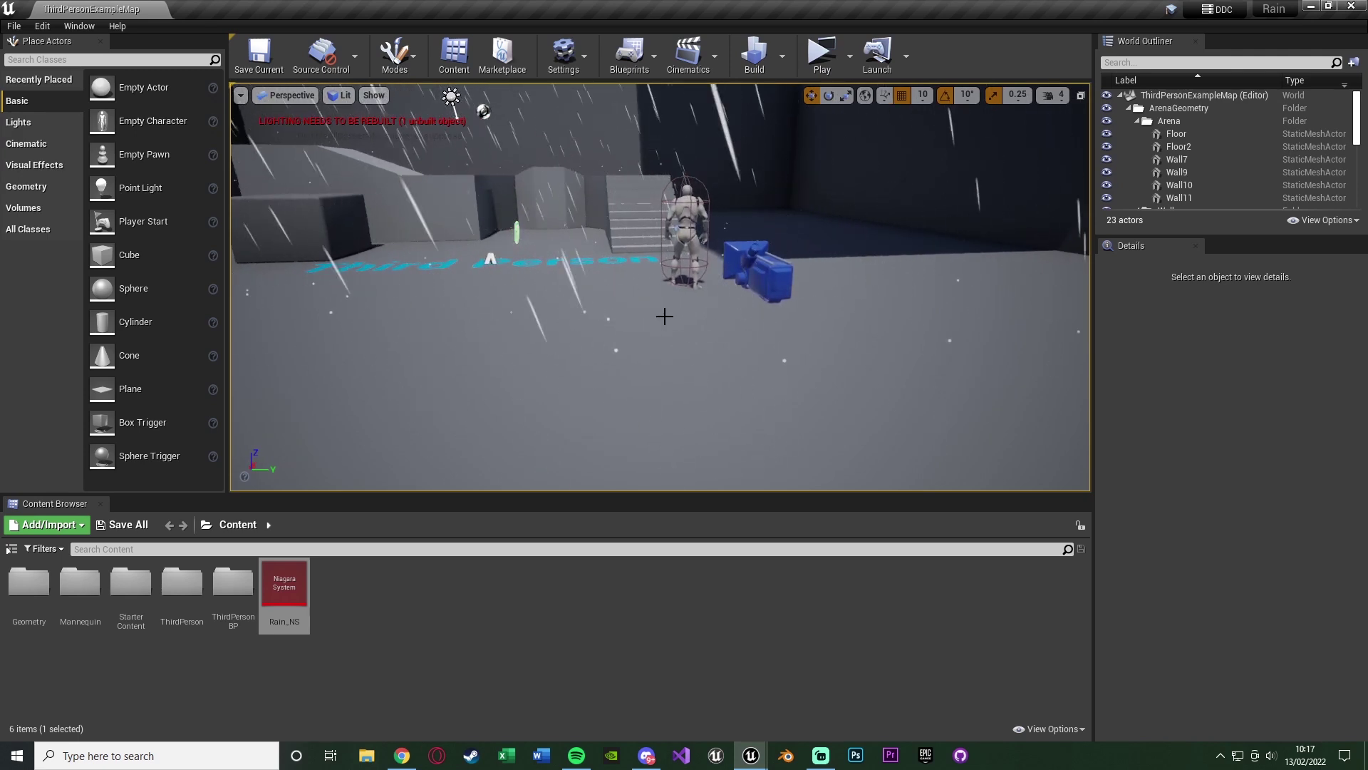
right_click_drag(663, 314, 837, 304)
key("w")
key("a")
key("s")
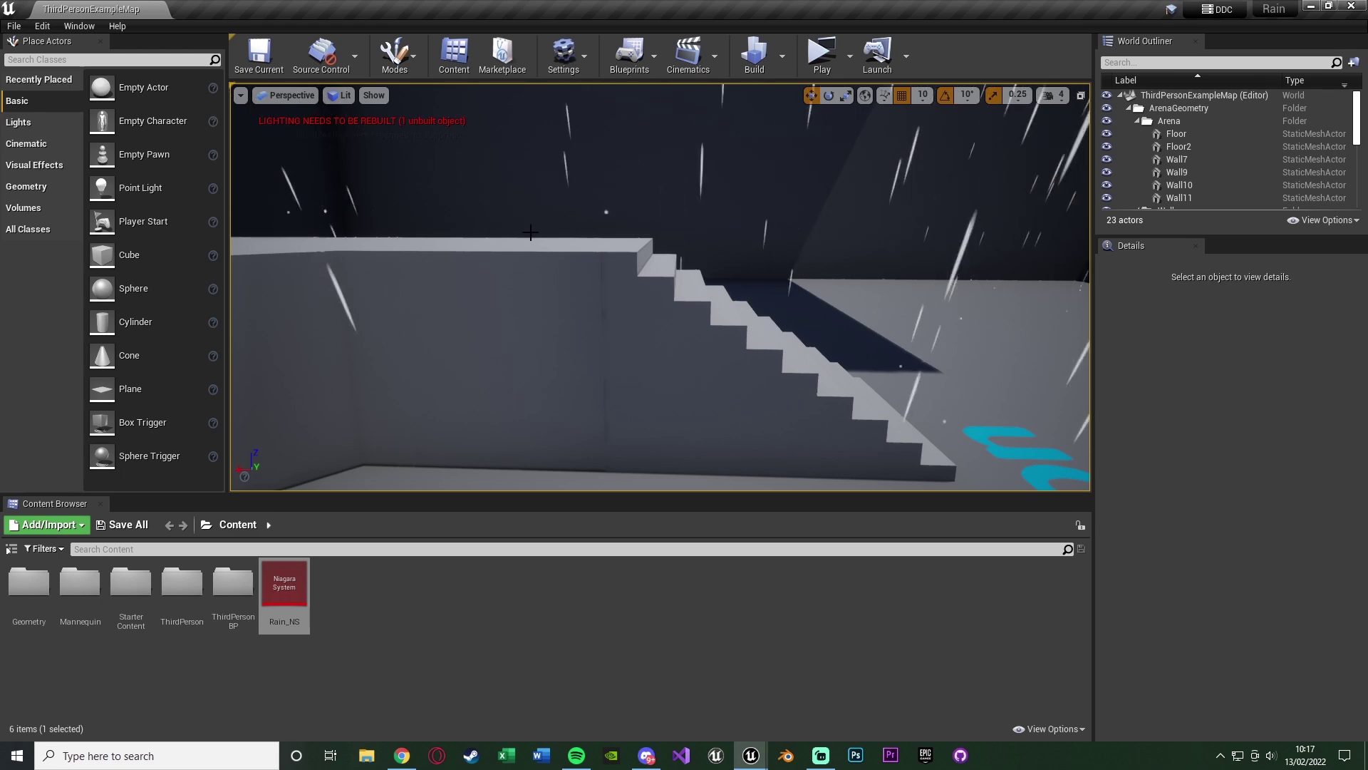
- Play the level and run the character up the stairs and around the platform to inspect the rain splashes
left_click(826, 62)
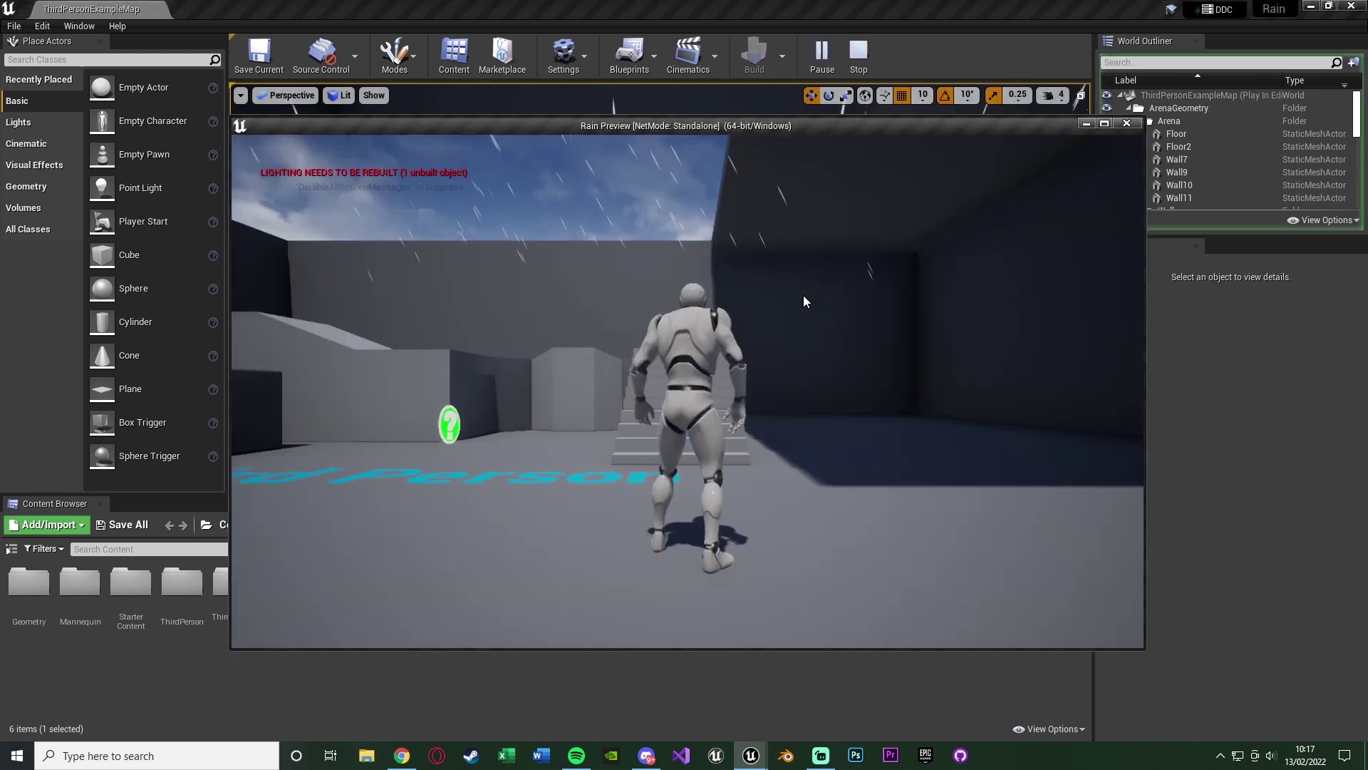
key("w")
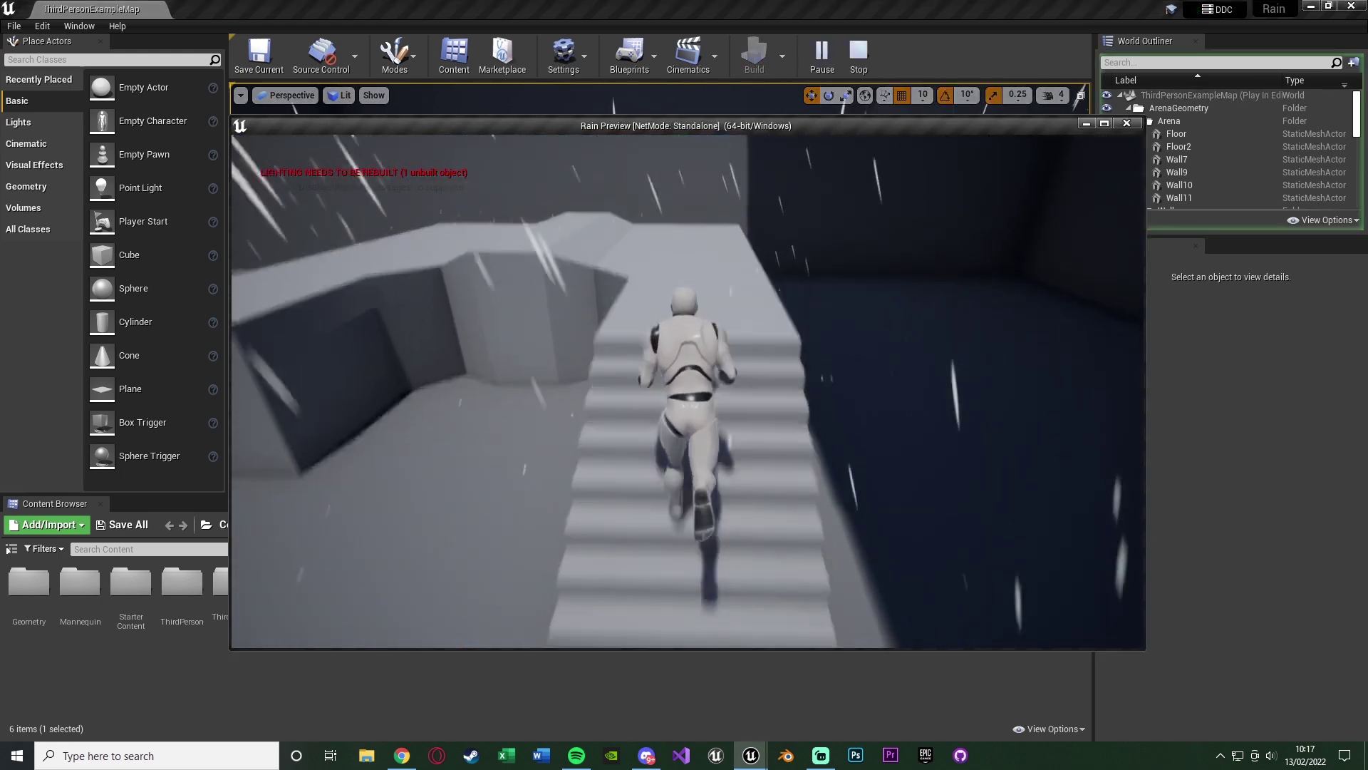
key("a")
key("w")
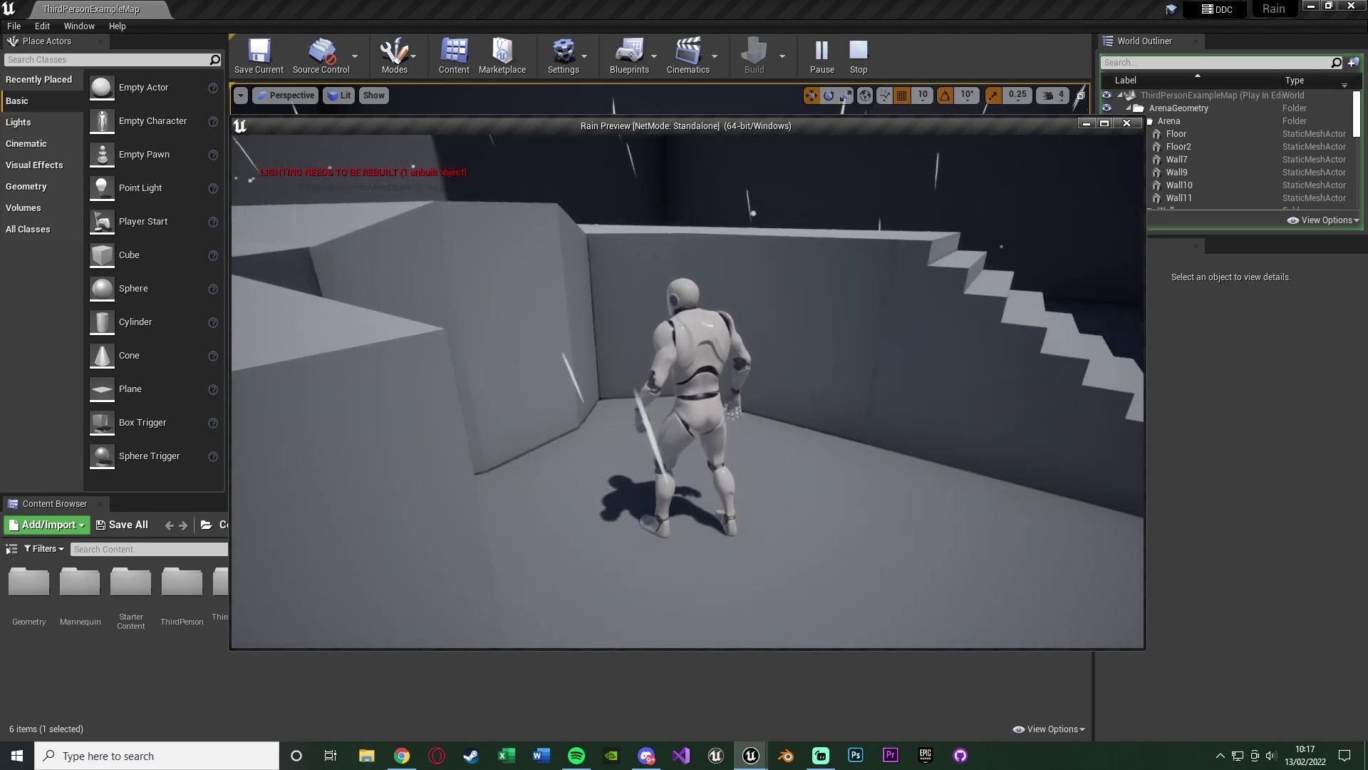
key("Escape")
- Set the Particle Radius Scale of Fountain's Collision module to 0.5 and check the splashes in the level
left_click(750, 755)
left_click(809, 709)
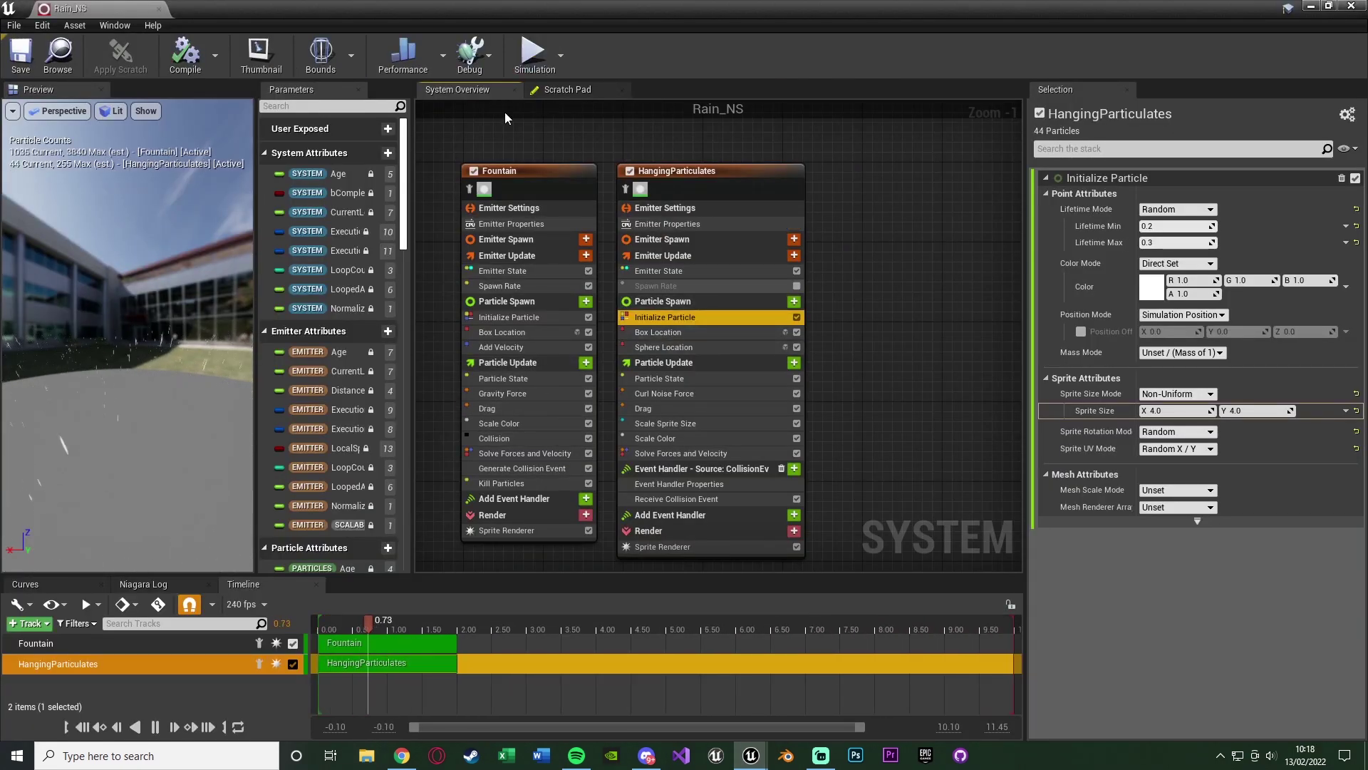
left_click(534, 438)
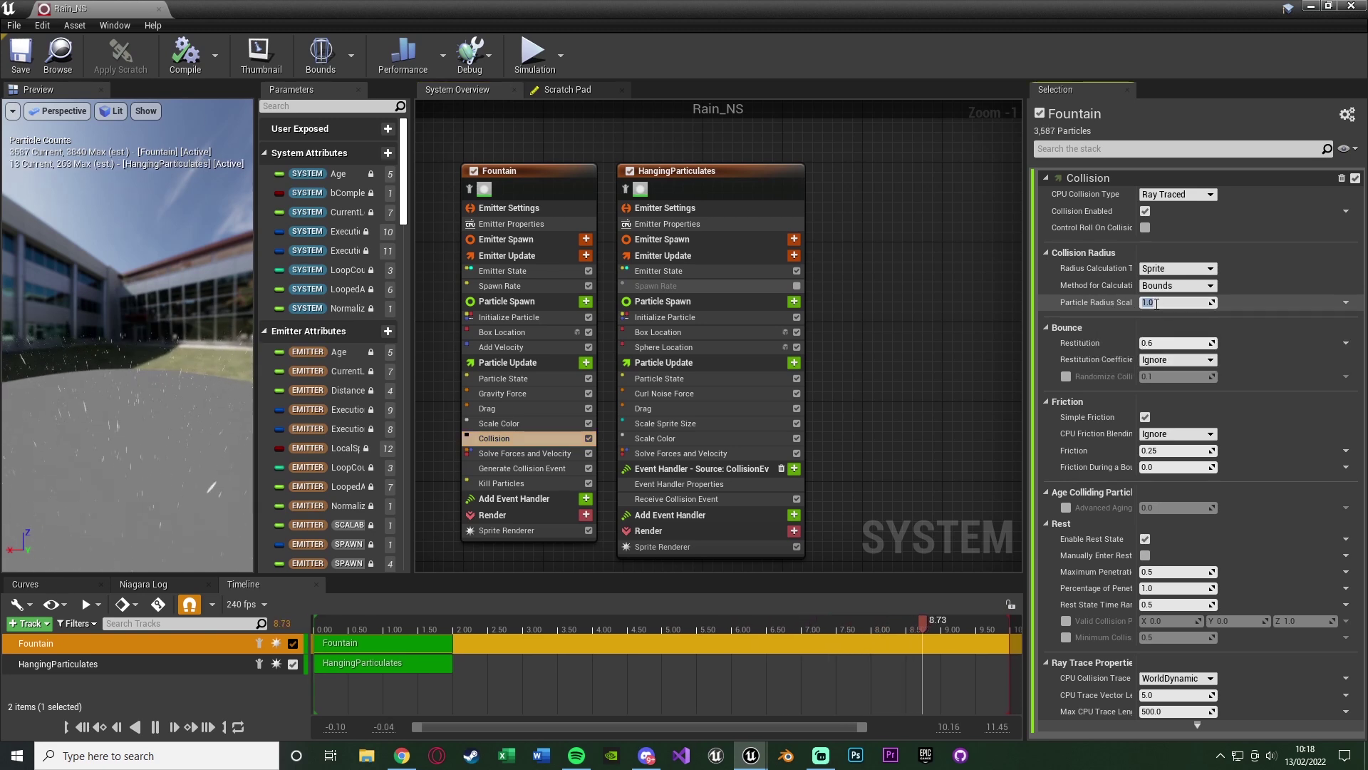
type("0.")
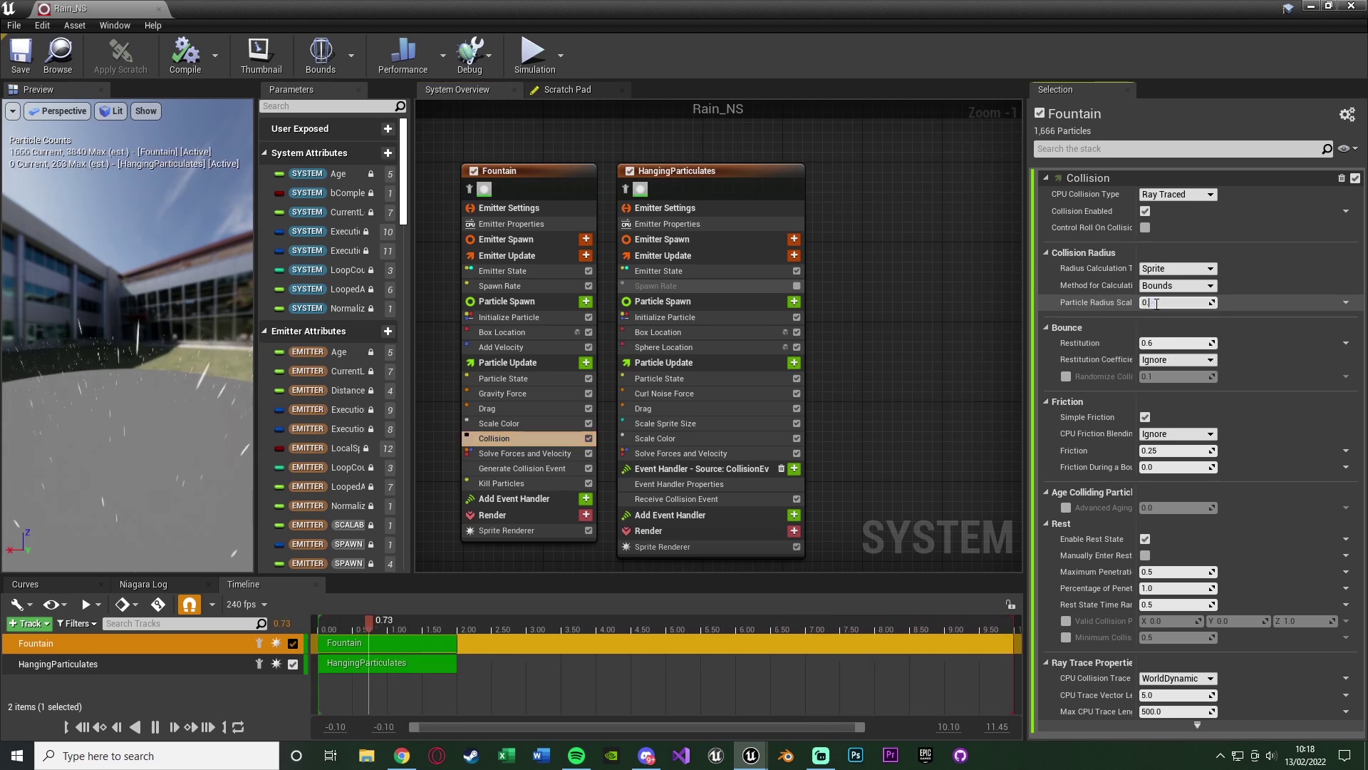
type("5")
key("Return")
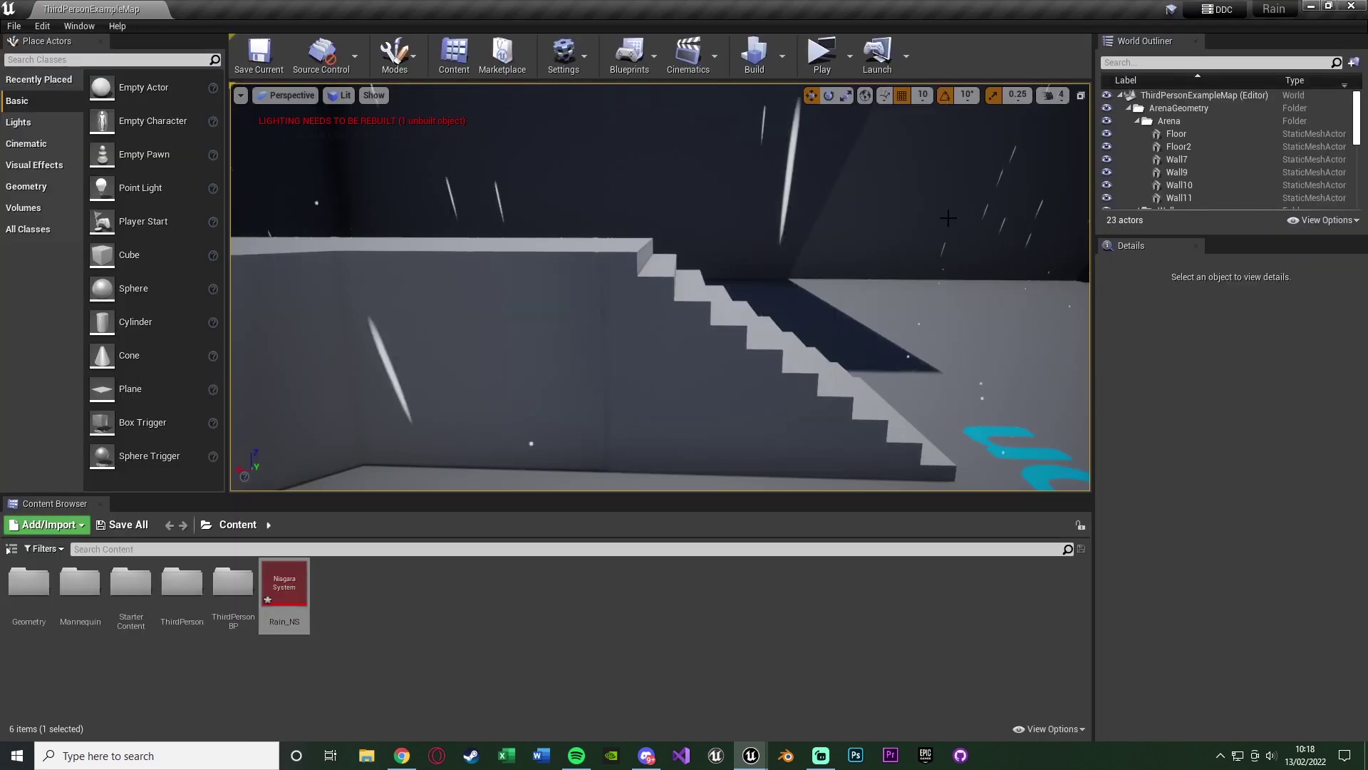
mouse_move(788, 348)
right_mouse_down()
mouse_move(706, 342)
mouse_move(788, 348)
right_mouse_up()
- Lower the Particle Radius Scale of Fountain's Collision module to 0.03 and examine the rain around the stairs and covered area
mouse_move(766, 750)
left_click(846, 704)
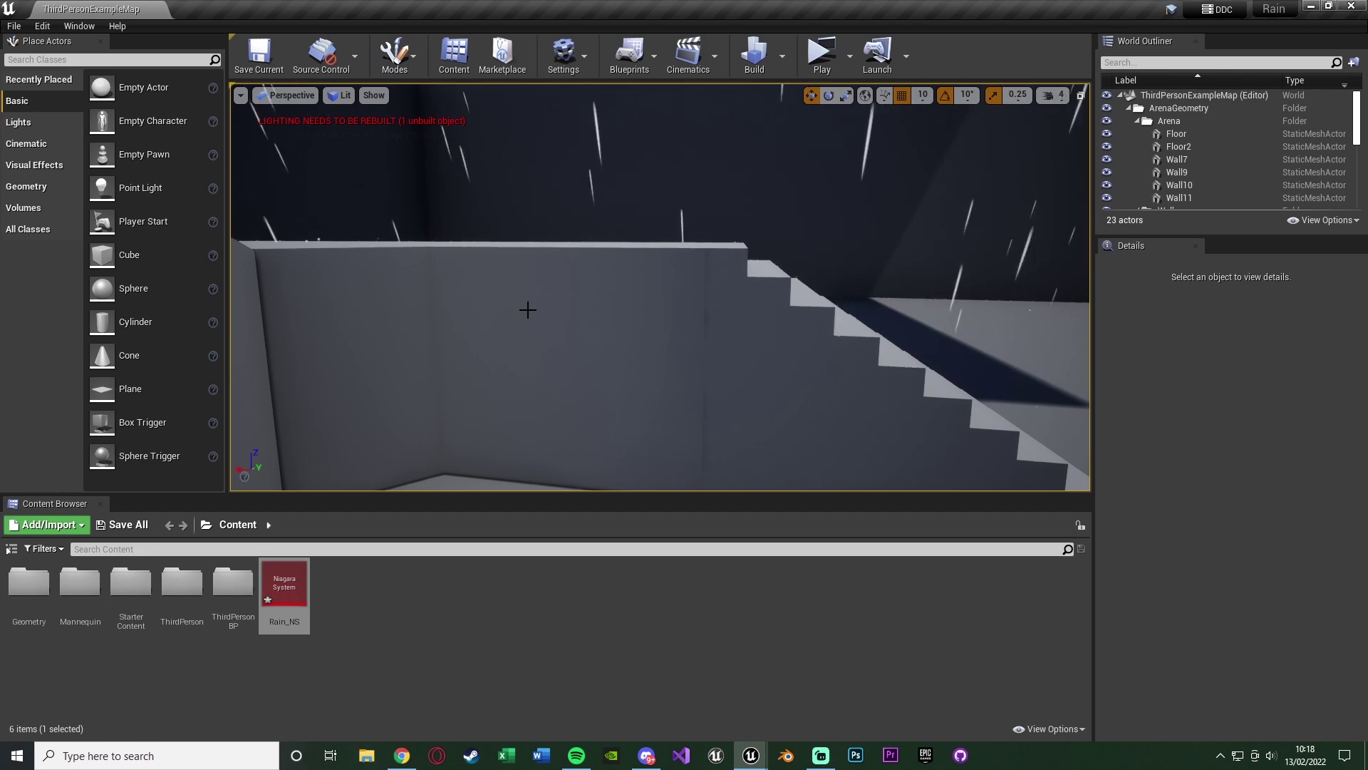
key("w")
mouse_move(528, 308)
right_mouse_down()
mouse_move(606, 309)
mouse_move(297, 309)
mouse_move(526, 308)
right_mouse_up()
key("d")
key("s")
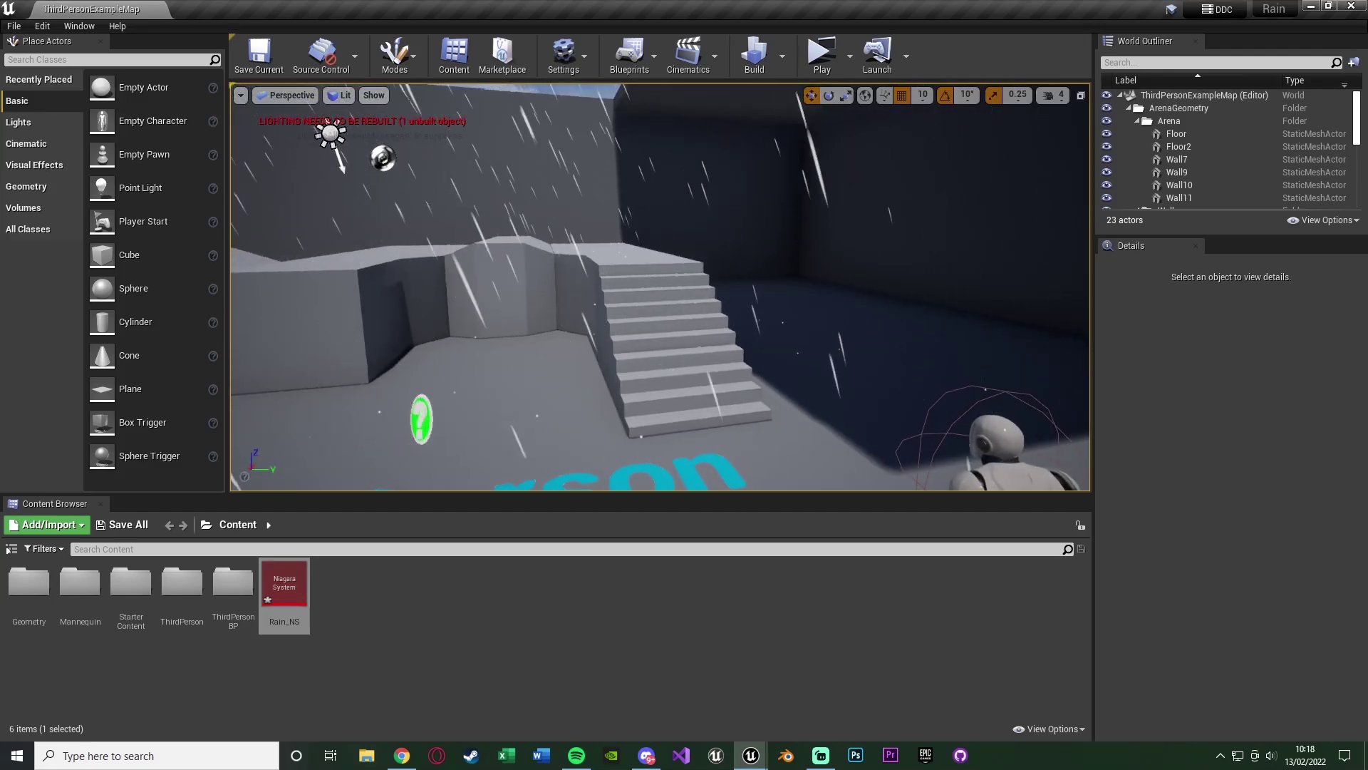
right_click_drag(584, 138, 584, 138)
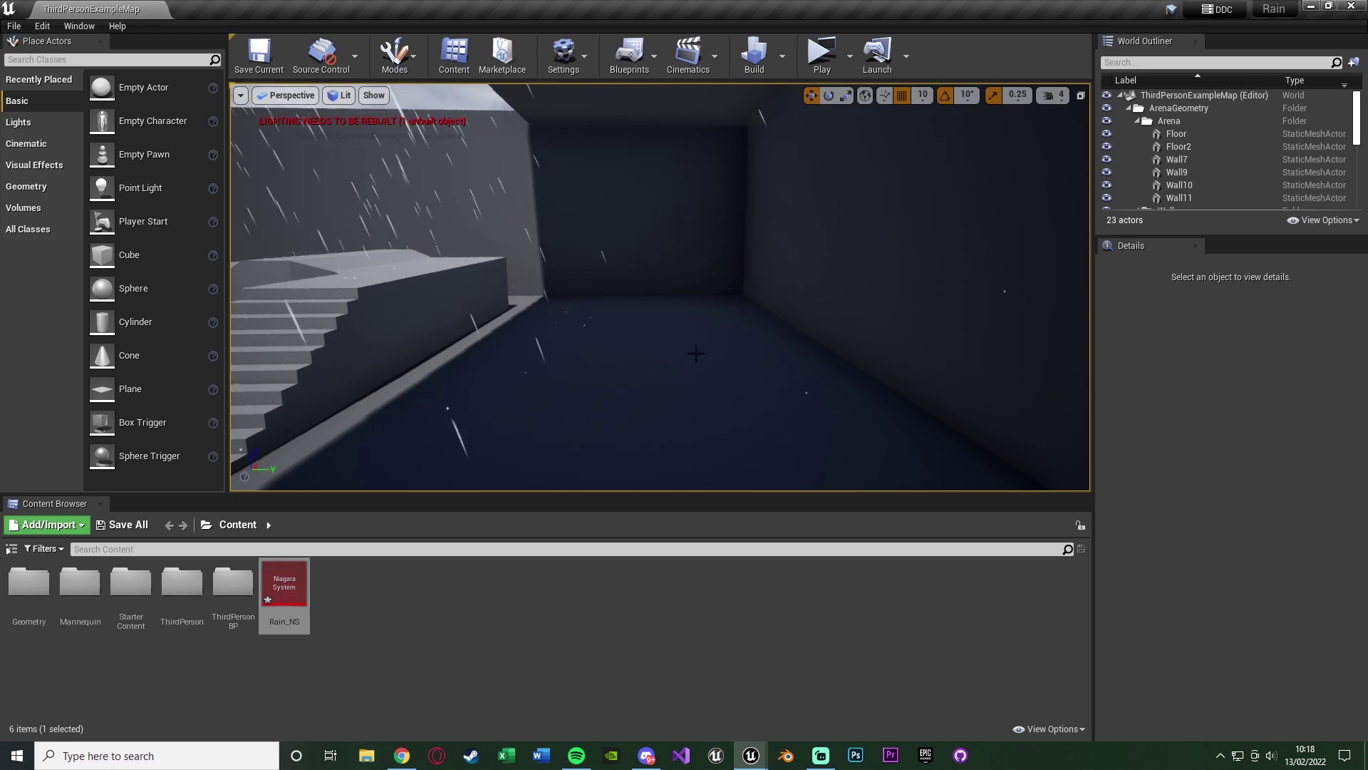
key("e")
right_click_drag(702, 357, 703, 357)
key("q")
- Go back to Rain_NS and set the Particle Radius Scale of Fountain's Collision module to 0.05
mouse_move(754, 753)
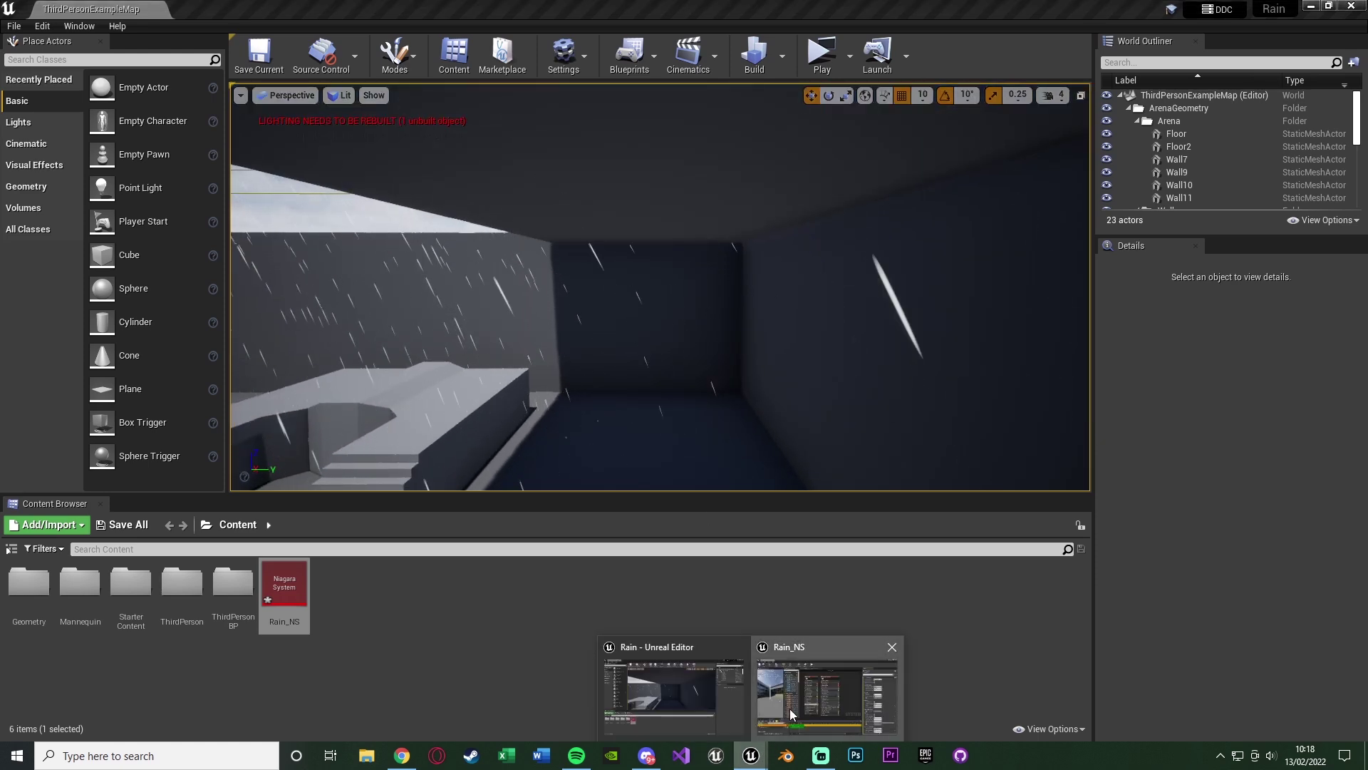
left_click(789, 709)
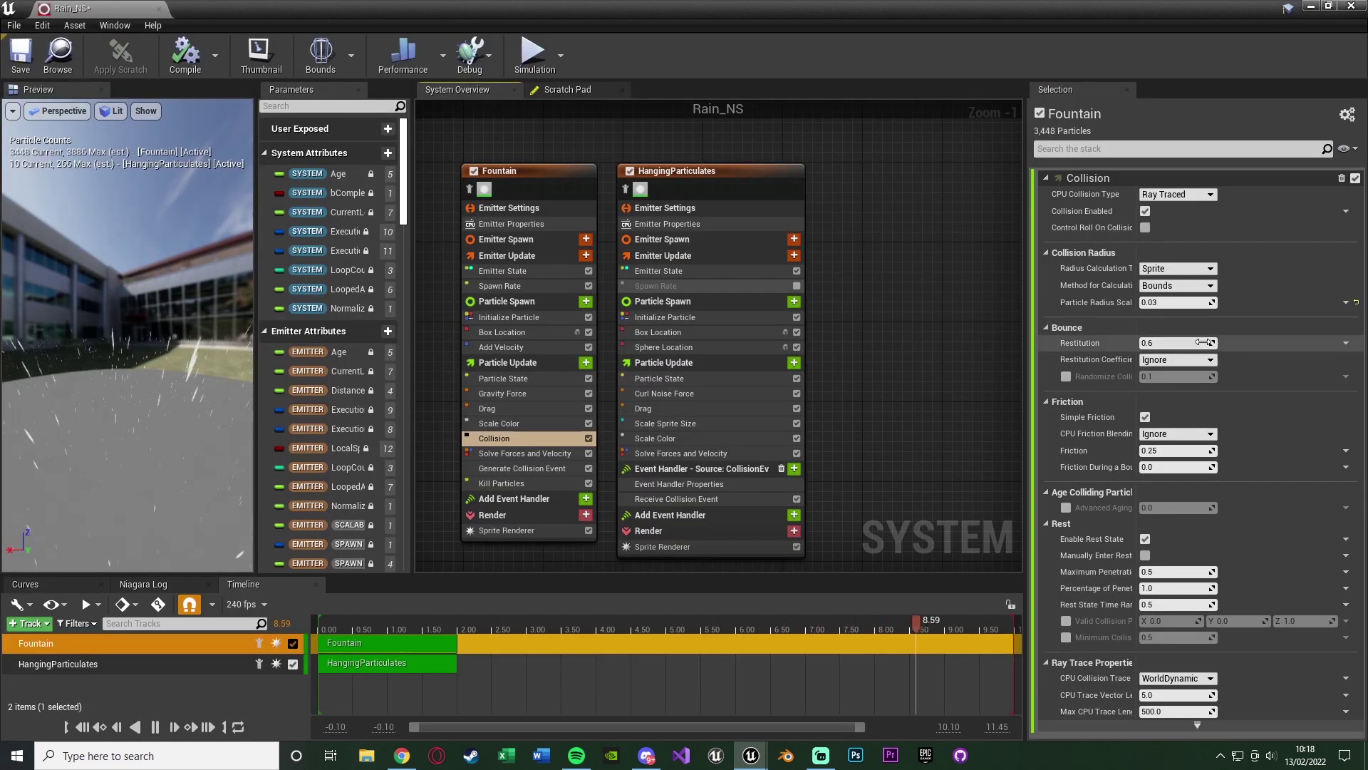
left_click(1172, 303)
type("0")
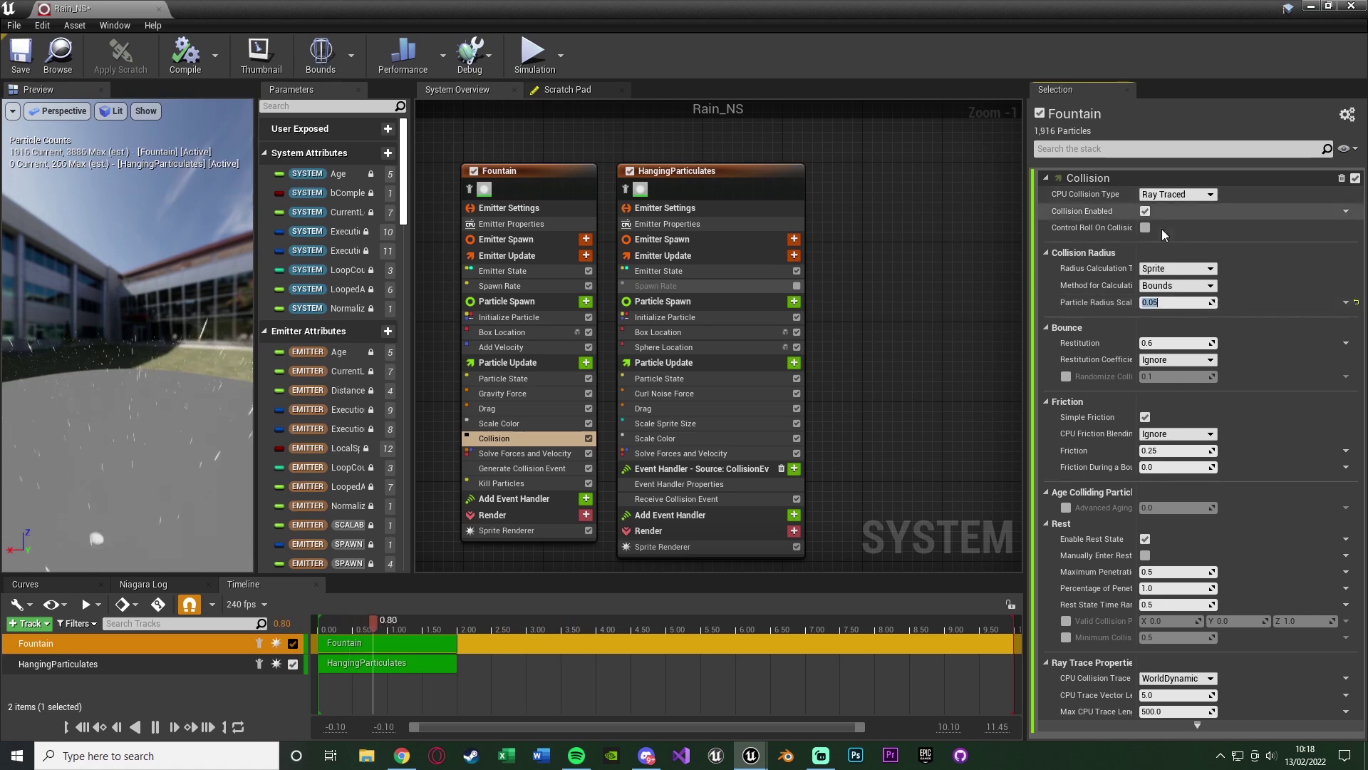
- Set the Particle Radius Scale of Fountain's Collision module to 0.1 and check the rain around the stairs in the level
type("0.1")
key("Return")
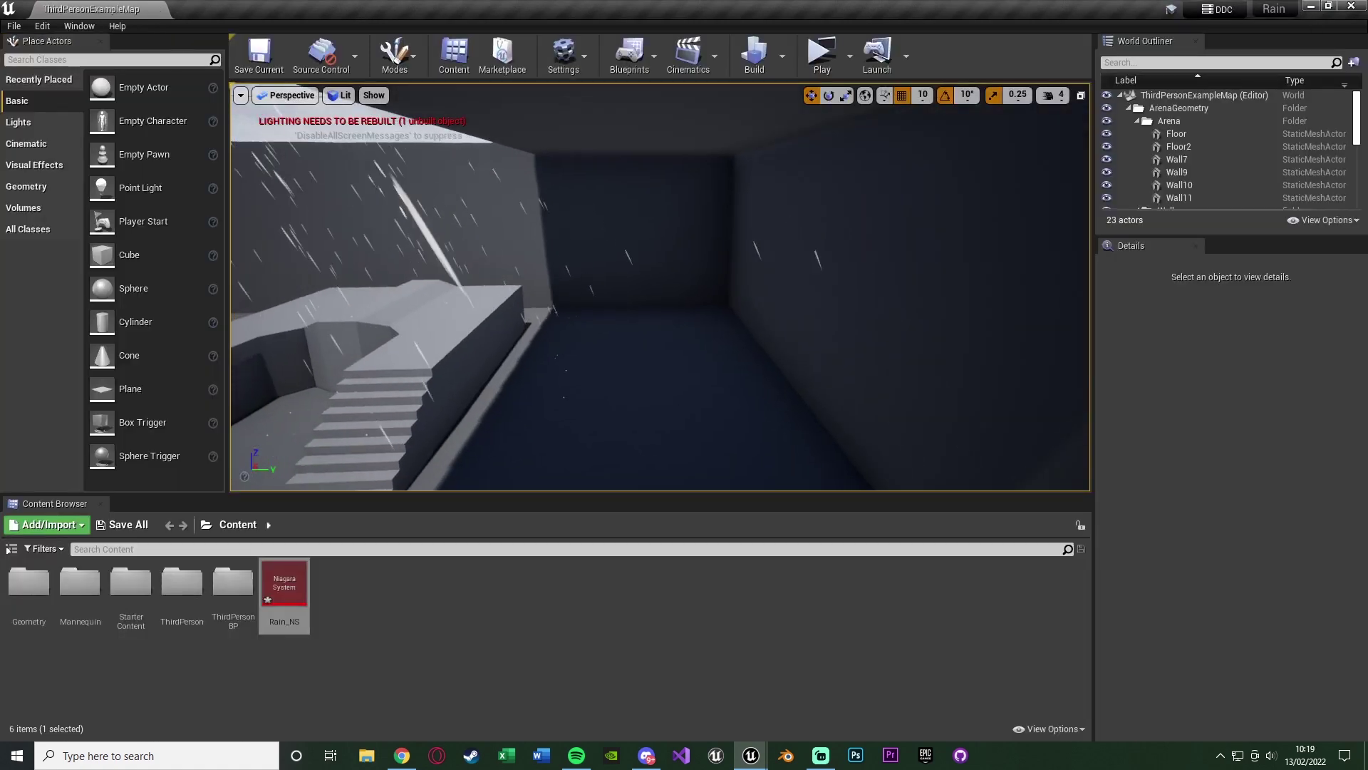
right_click_drag(660, 286, 728, 268)
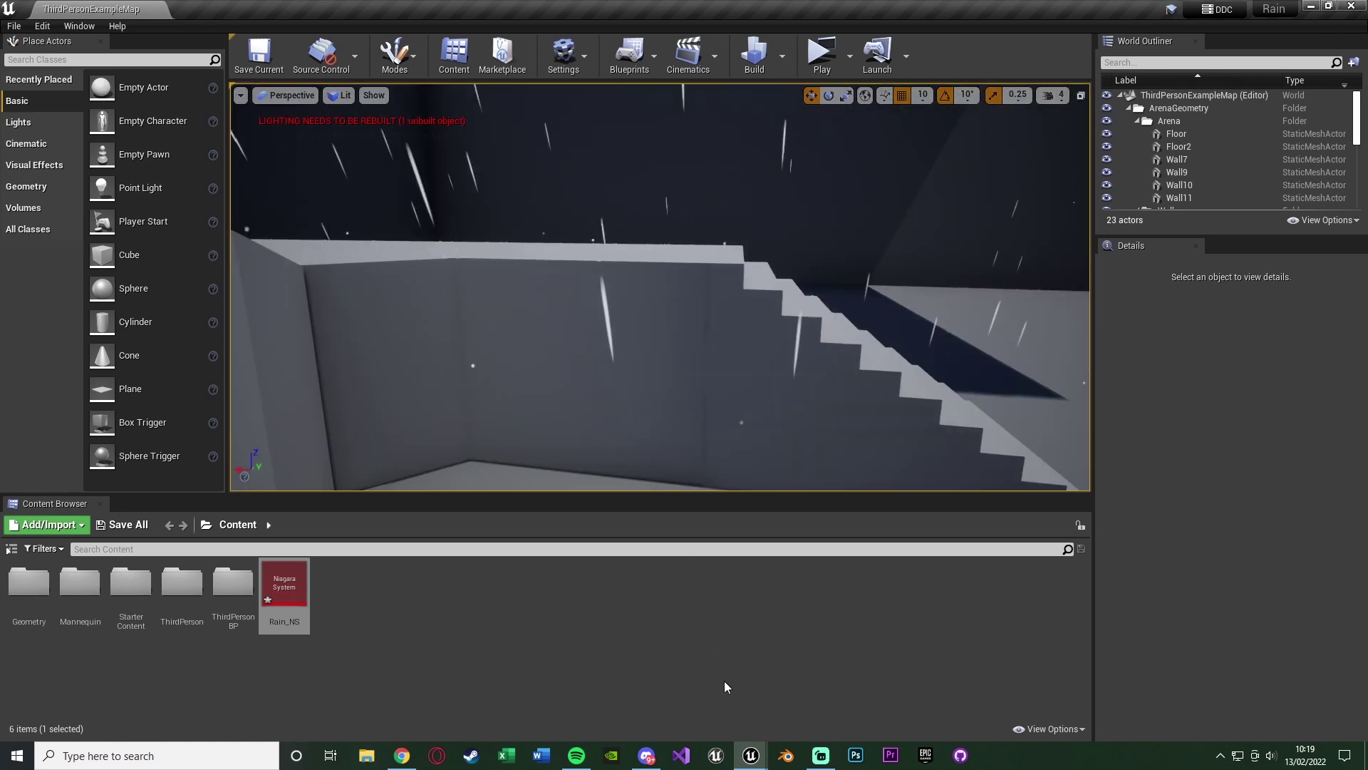
- Raise the Particle Radius Scale of Fountain's Collision module to 0.3 in Rain_NS and inspect the covered area and platform in the level
left_click(751, 755)
left_click(827, 691)
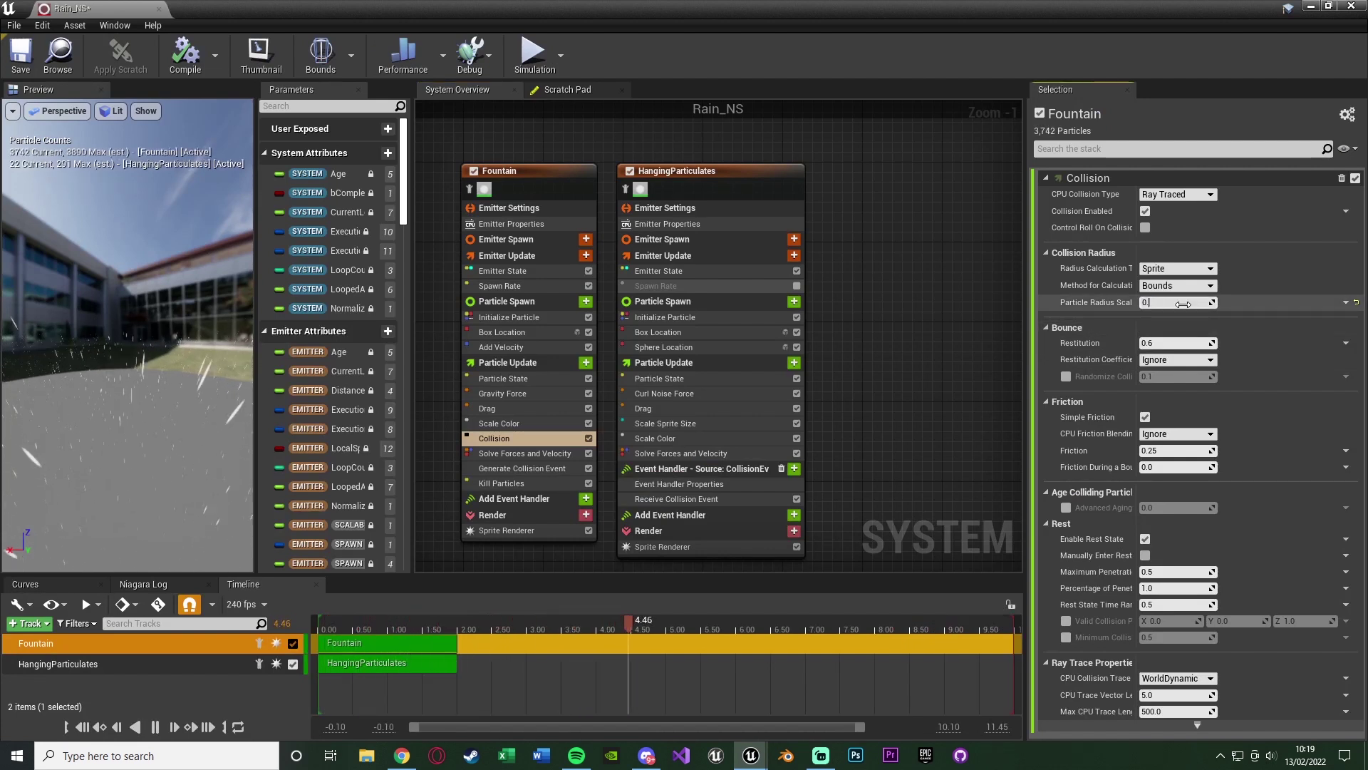
left_click(1308, 7)
right_click_drag(636, 225, 836, 225)
right_click_drag(635, 225, 635, 225)
right_click_drag(611, 147, 611, 147)
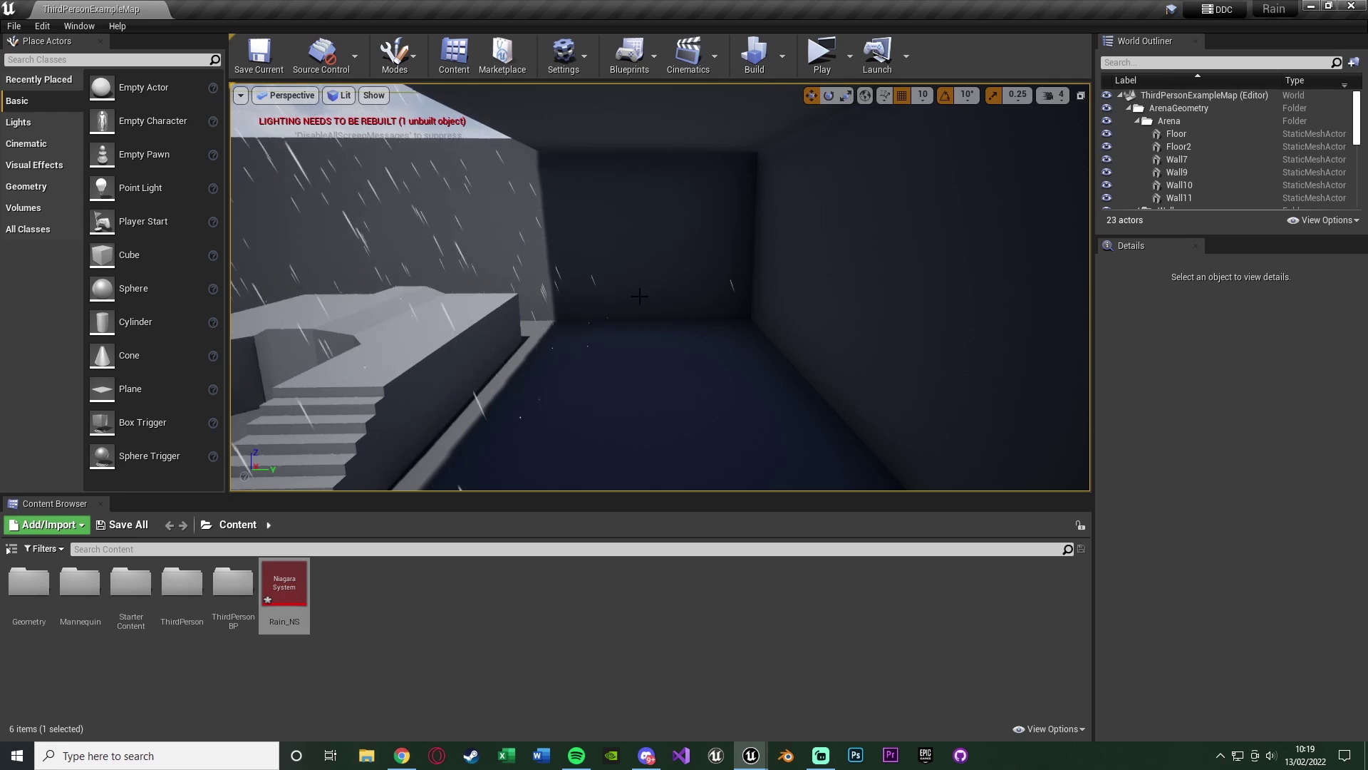
right_click_drag(611, 147, 612, 146)
right_click_drag(648, 463, 734, 464)
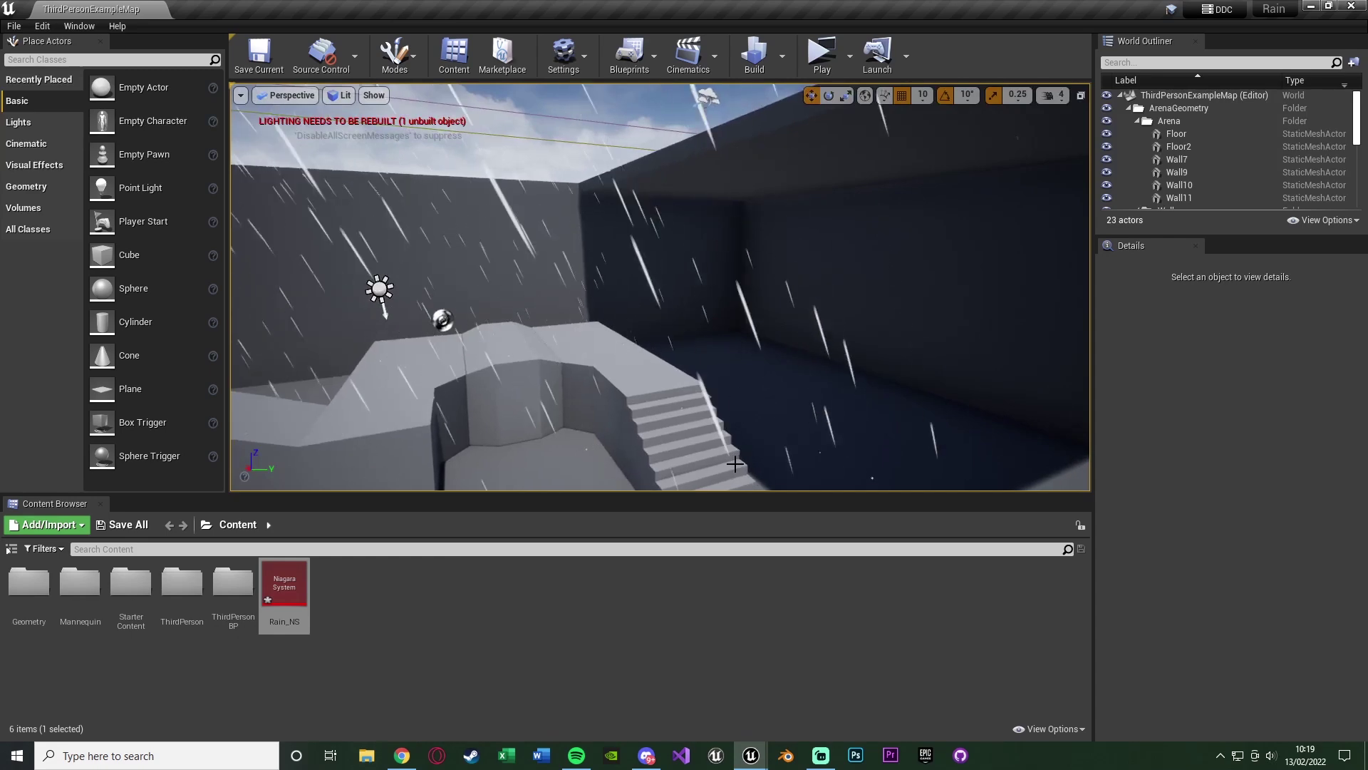
- Set the Particle Radius Scale of Fountain's Collision module to 0.35 in Rain_NS and return to the level
mouse_move(749, 754)
left_click(830, 688)
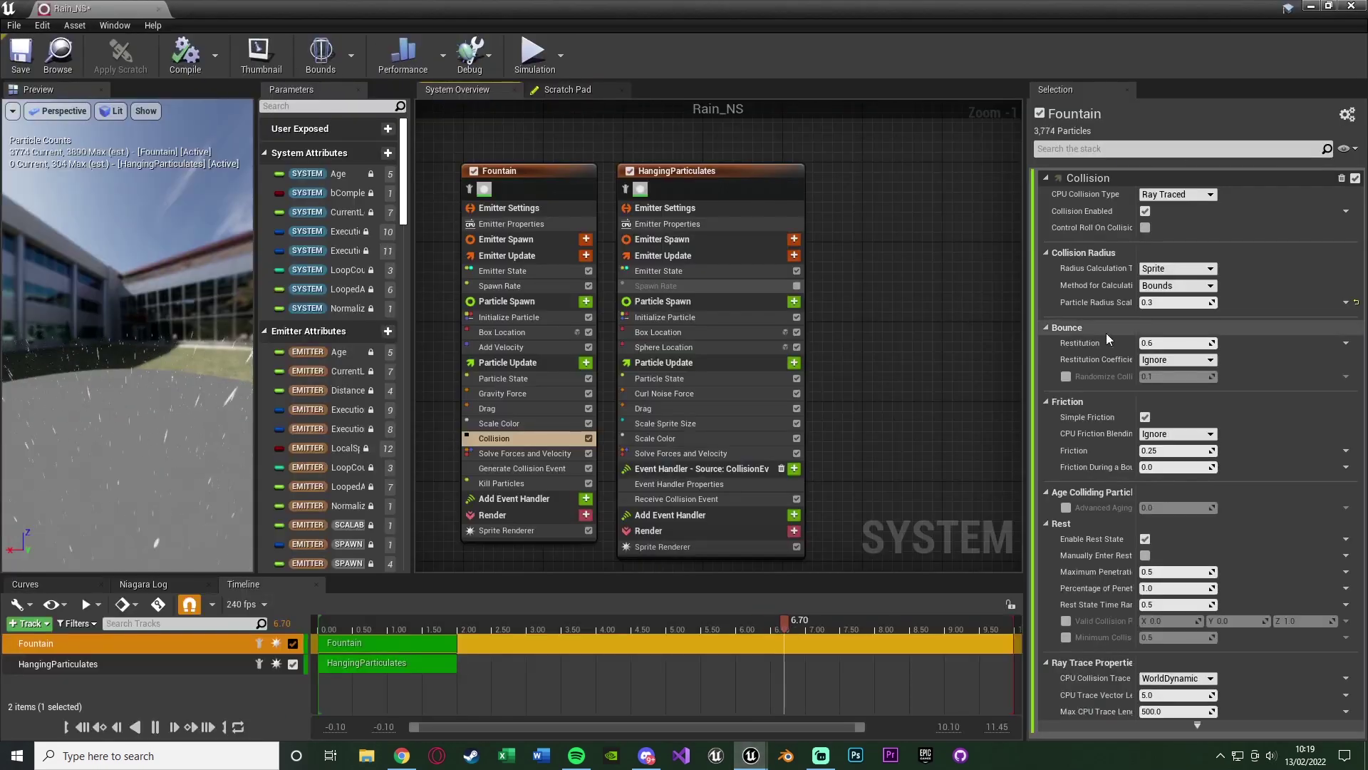
left_click(1155, 307)
type("0.35")
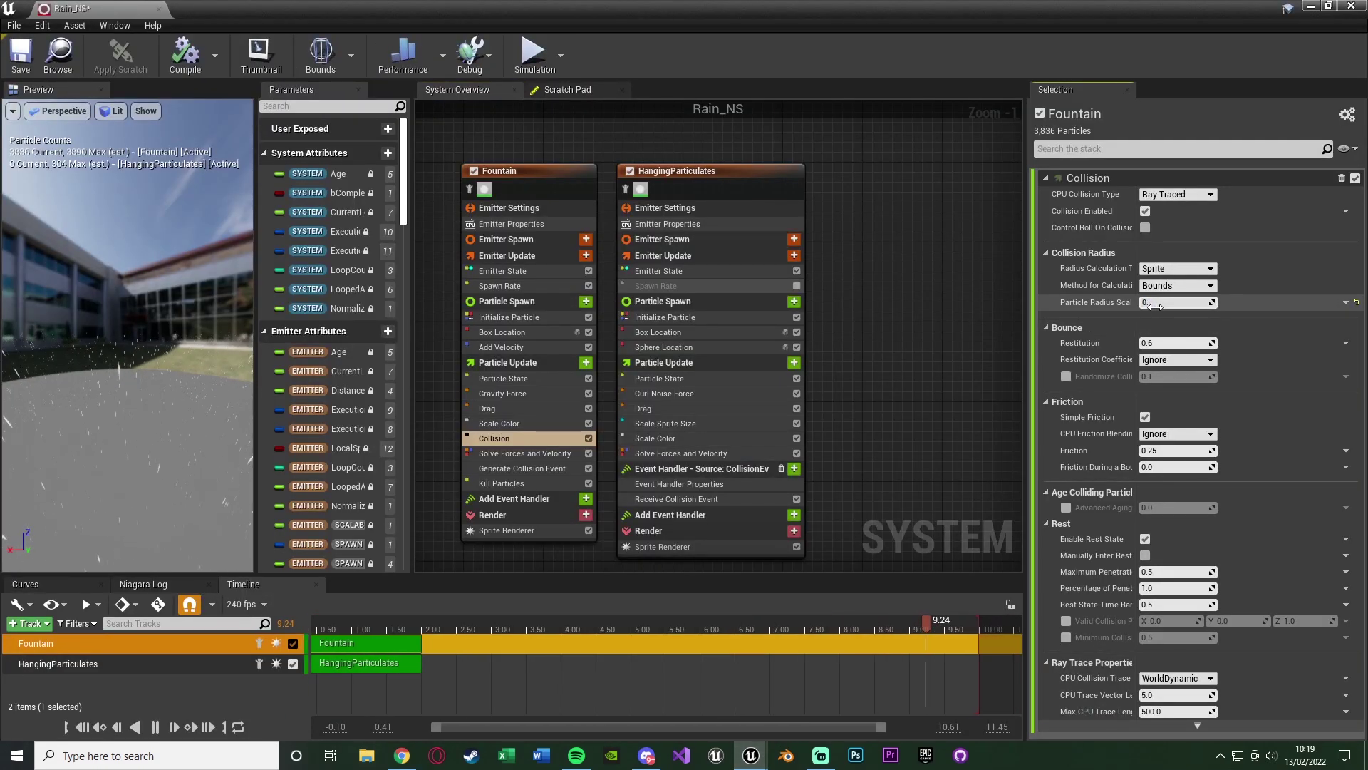
left_click(1351, 9)
- Examine the rain splashes on the raised platform and the stairs in the level
right_click_drag(846, 299, 877, 320)
key("s")
key("s")
key("d")
key("w")
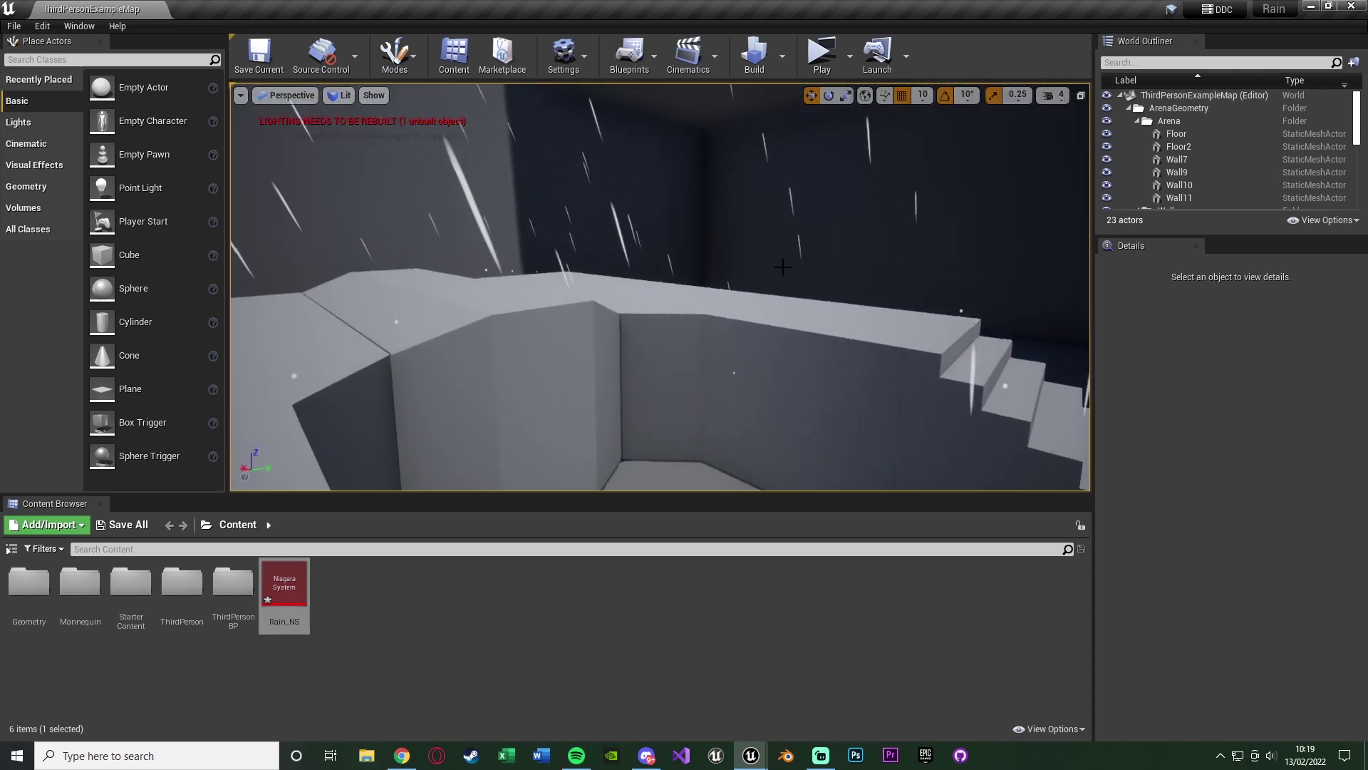
key("s")
right_click_drag(782, 268, 670, 275)
key("d")
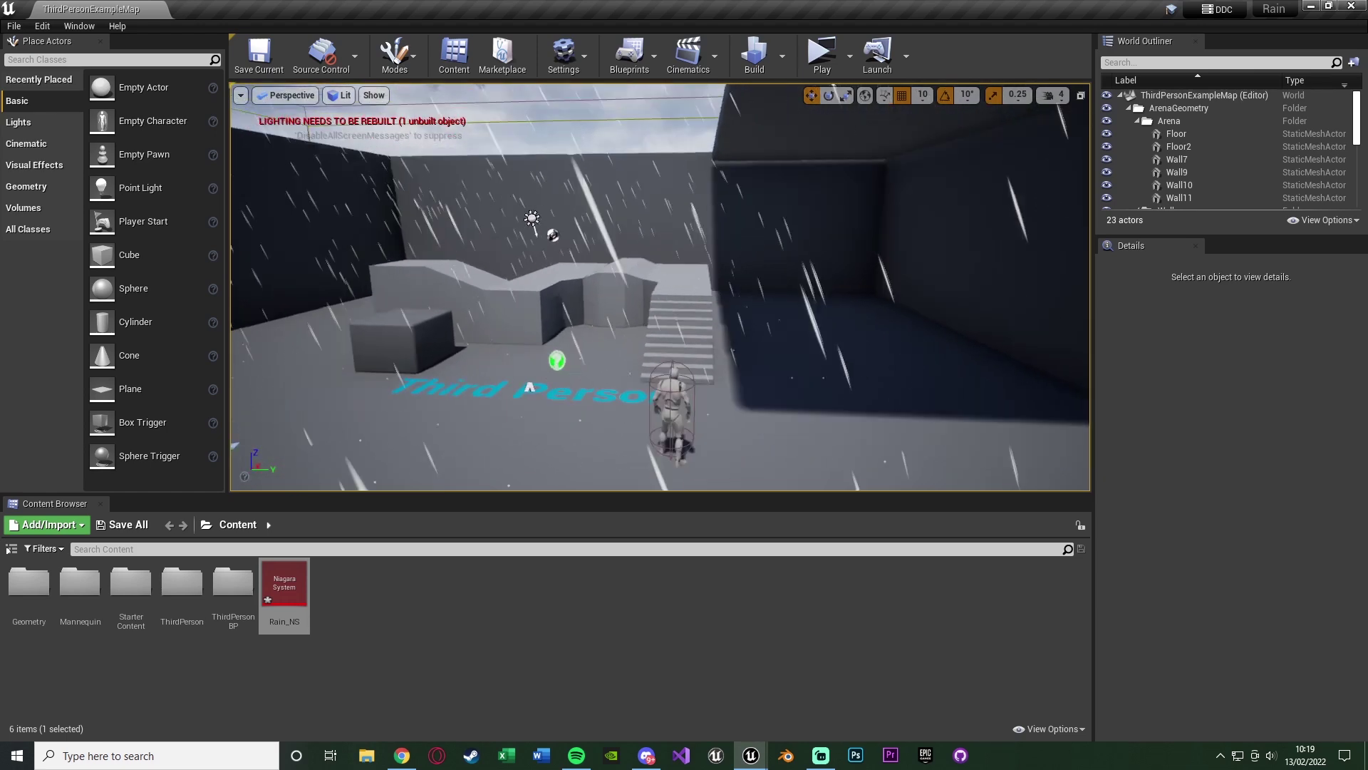
- Examine the rain splashes on the open floor around the character and the Third Person text
key("a")
right_click_drag(670, 274, 659, 307)
key("w")
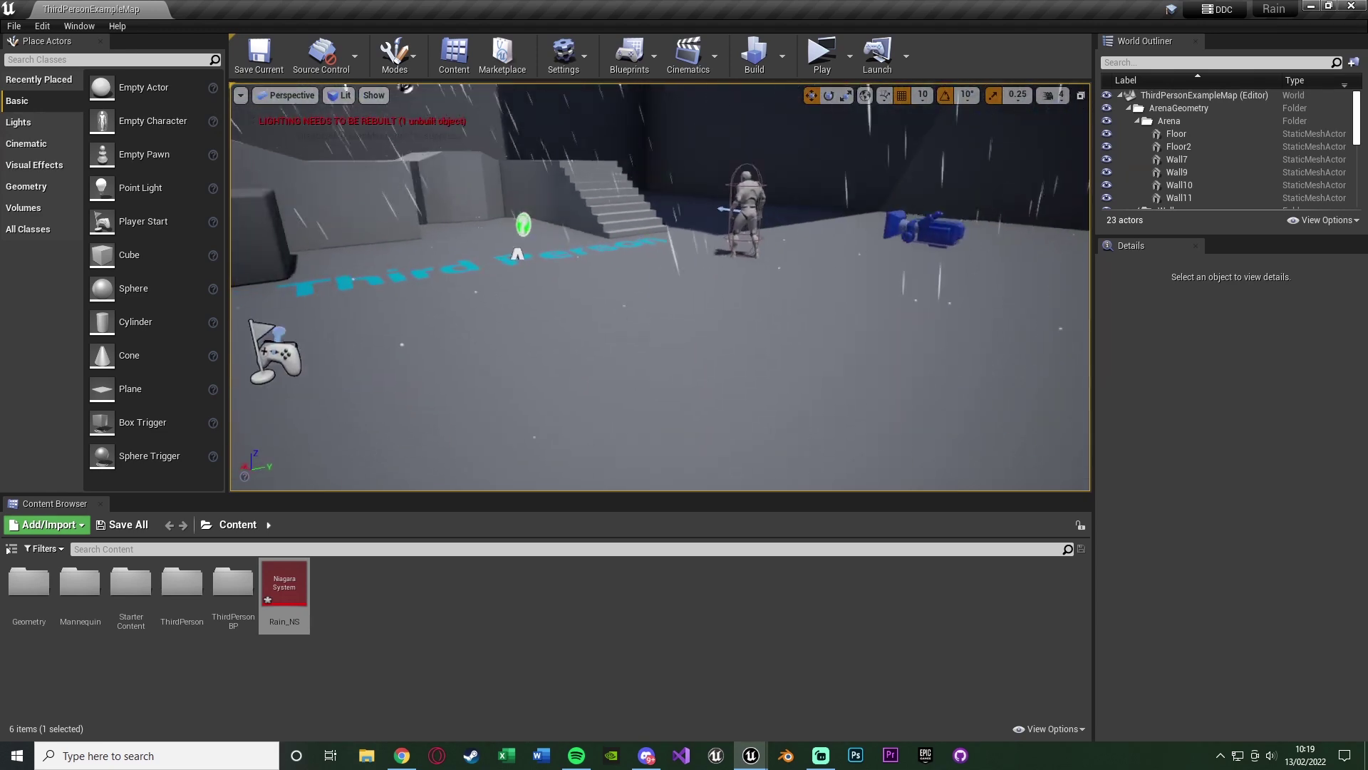
key("w")
right_click_drag(659, 306, 439, 178)
key("s")
key("a")
key("w")
key("e")
- Play the level and run the character across the open floor to check the rain splashes in game
left_click(821, 55)
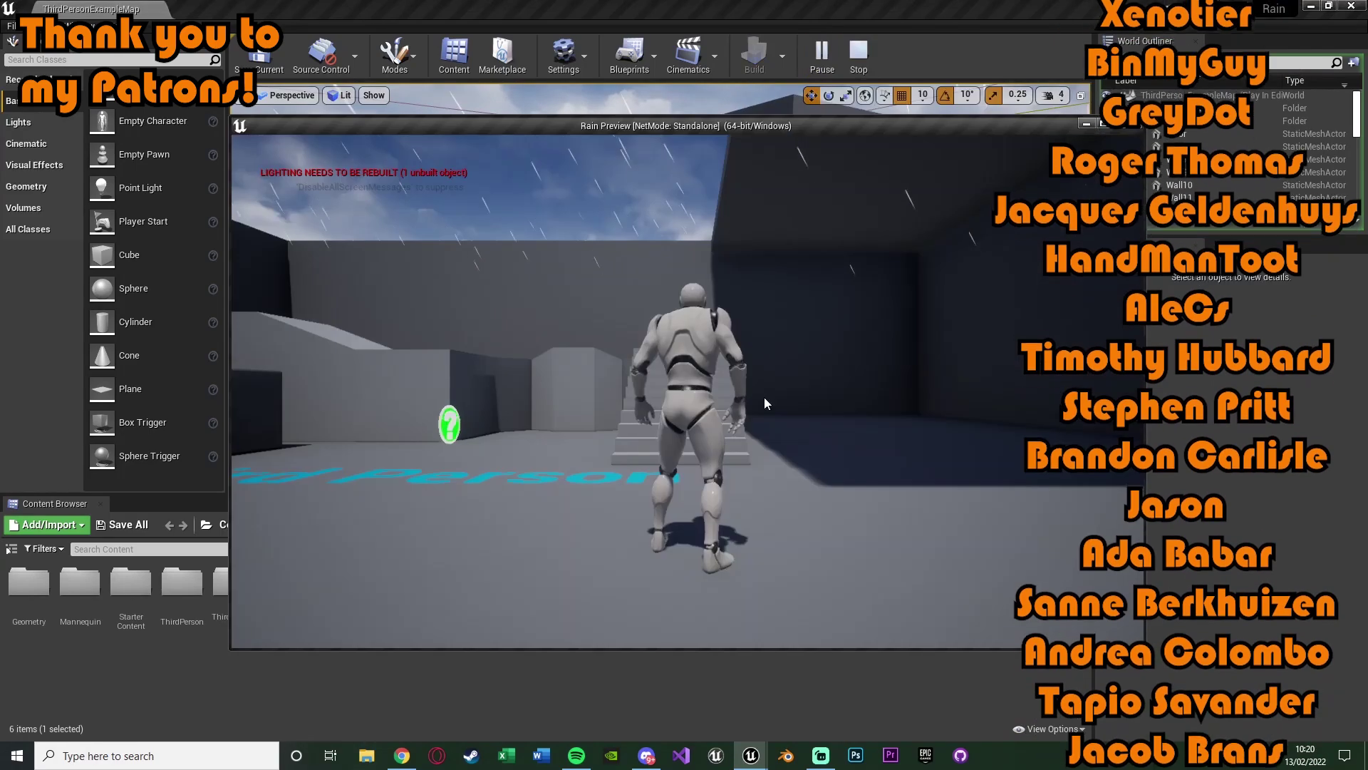
left_click(763, 403)
key("w")
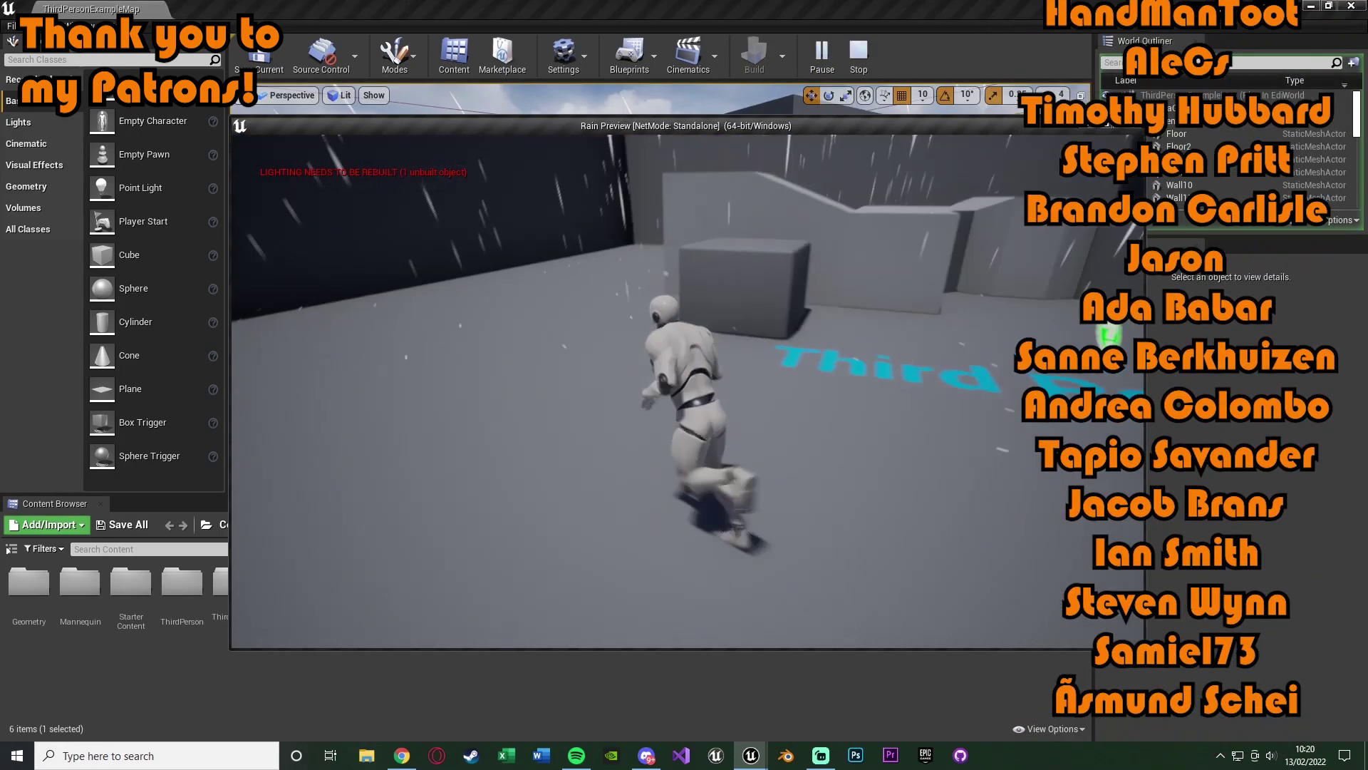